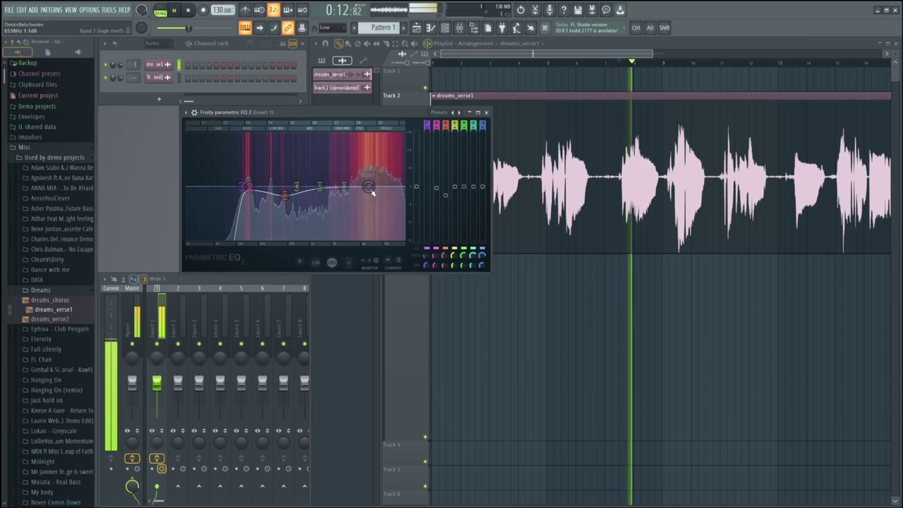
Step: Shape Parametric EQ 2's band 6 into a deep cut at about 8274 Hz, auditioning the vocal between adjustments
key(space)
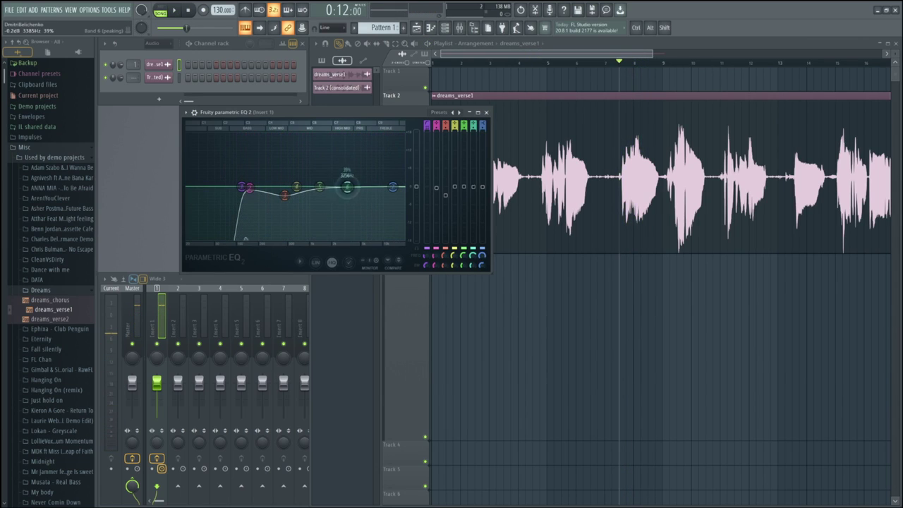
drag(343, 186, 372, 187)
key(space)
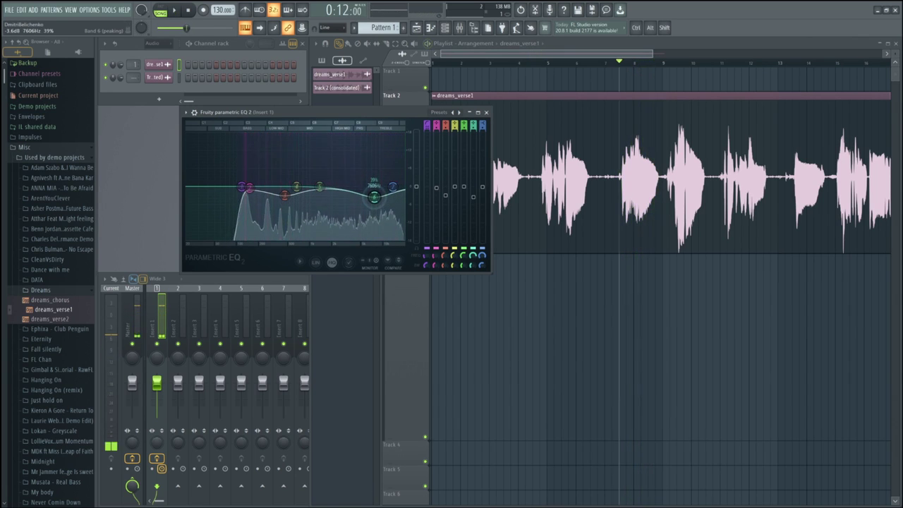
drag(372, 188, 377, 216)
key(space)
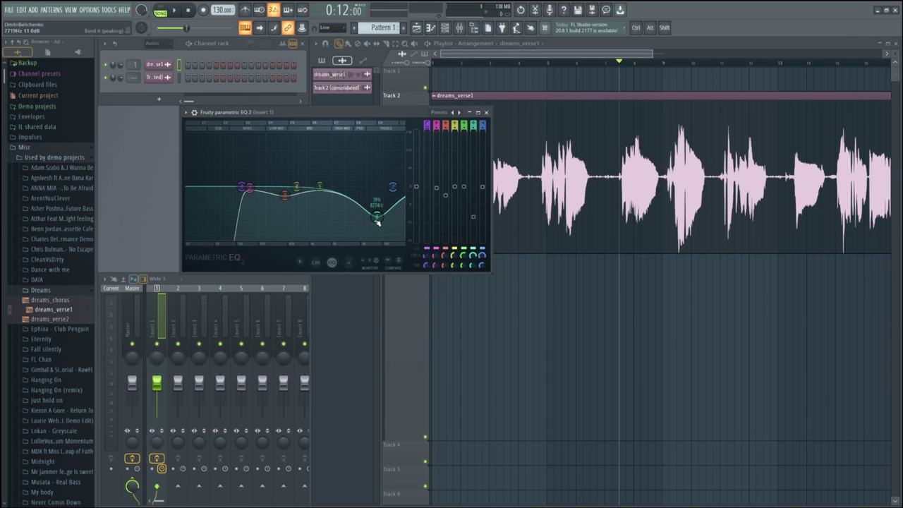
Step: Play the vocal and compare the equalized version with the spare flat state in Parametric EQ 2
key(space)
click(403, 264)
click(403, 263)
click(403, 264)
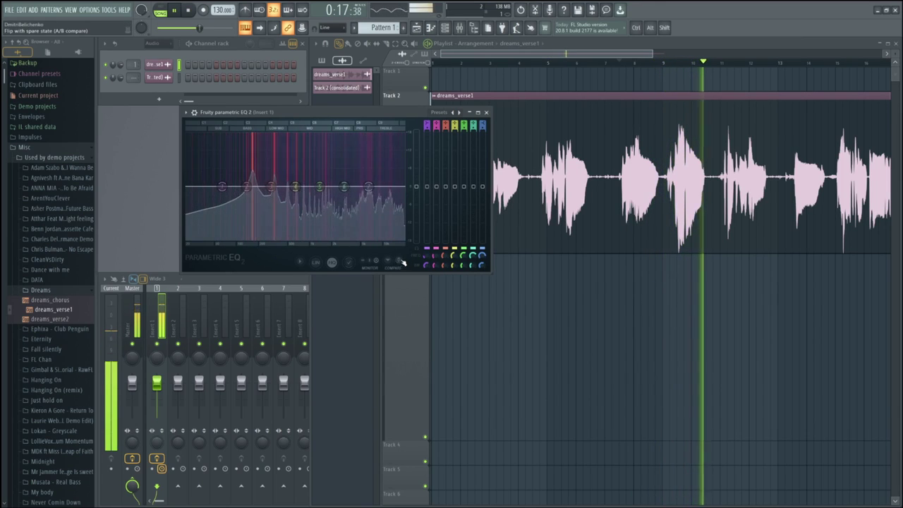
key(space)
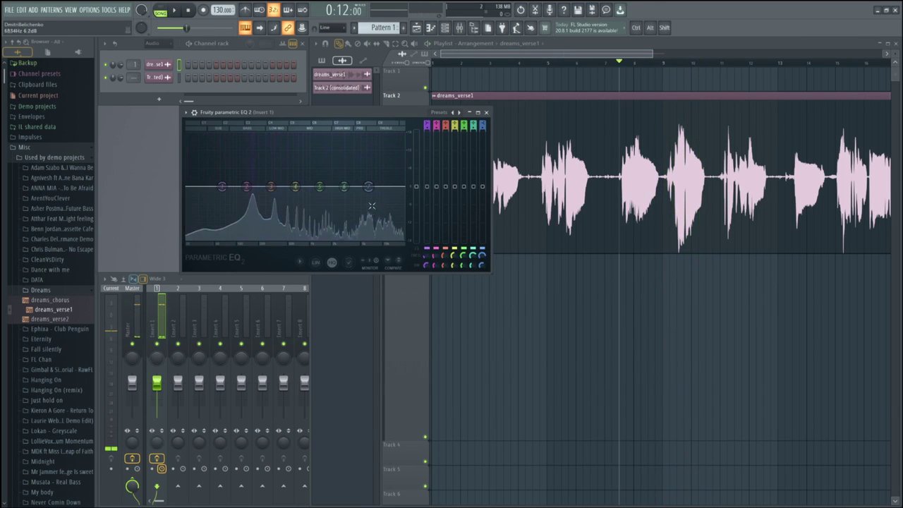
click(403, 263)
click(402, 263)
click(403, 264)
Step: Bring EQ band 6 back up to nearly flat gain around 7.9 kHz, and undo the last adjustment
drag(378, 193, 376, 189)
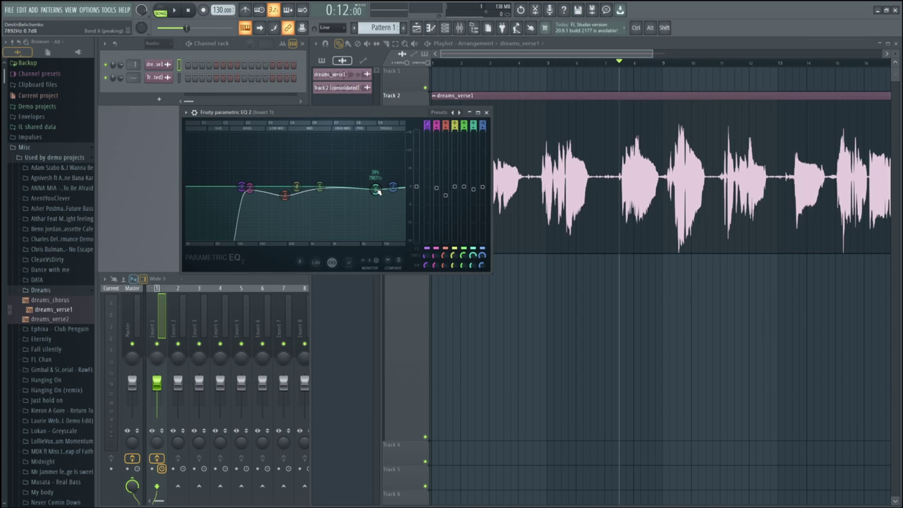
drag(378, 193, 376, 188)
drag(380, 190, 375, 187)
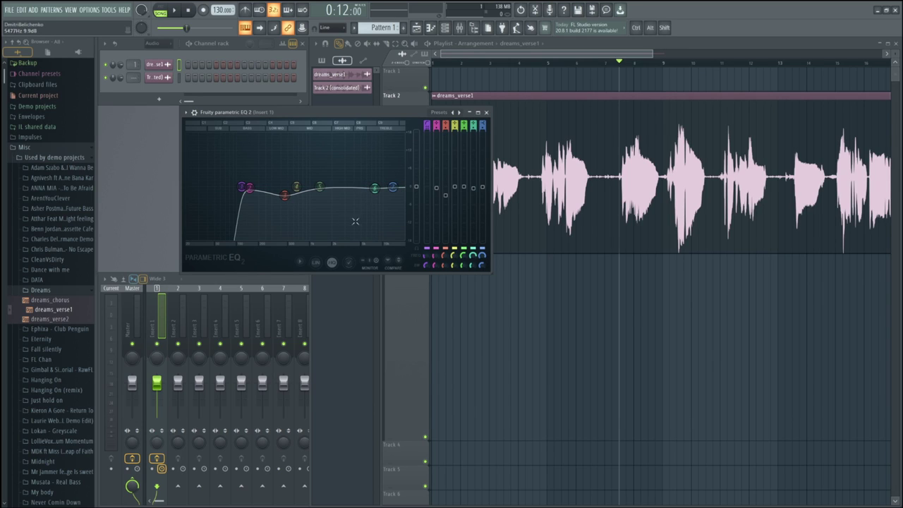
key(ctrl+z)
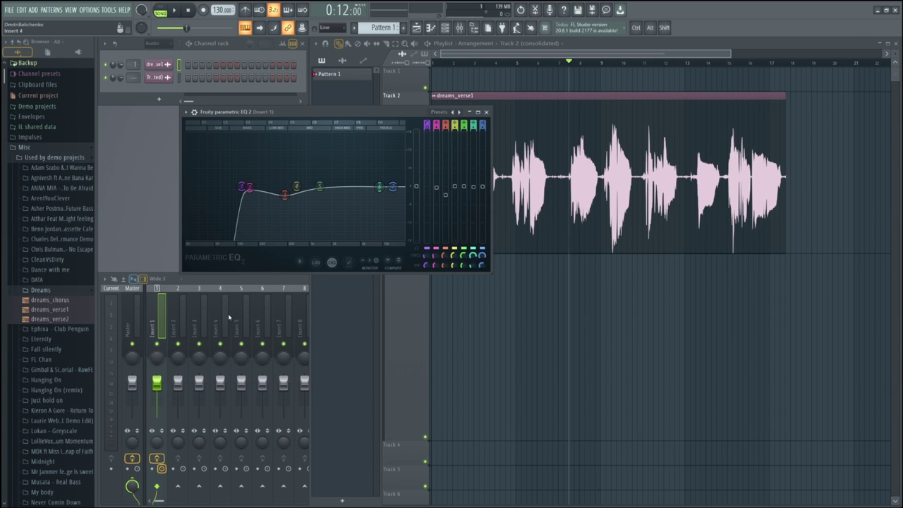
Step: Rename mixer track Insert 1 as "Vox Original"
click(158, 327)
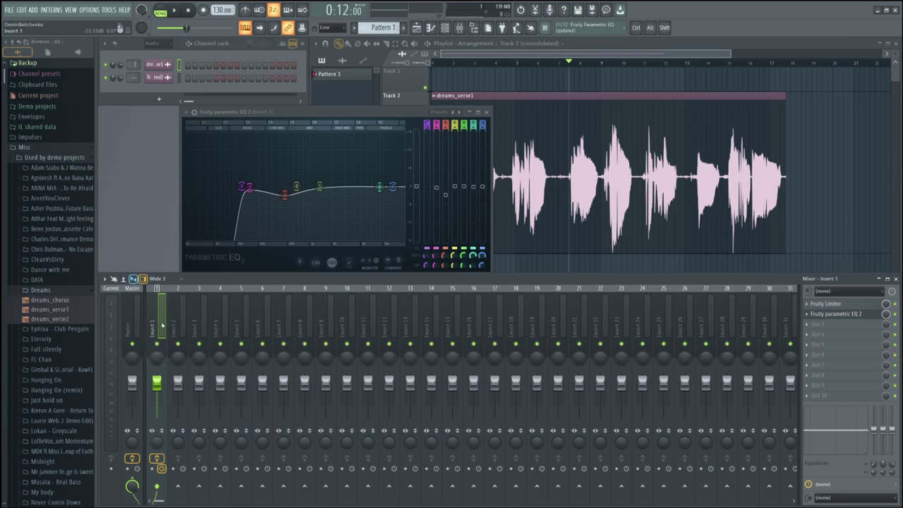
right_click(161, 324)
click(197, 287)
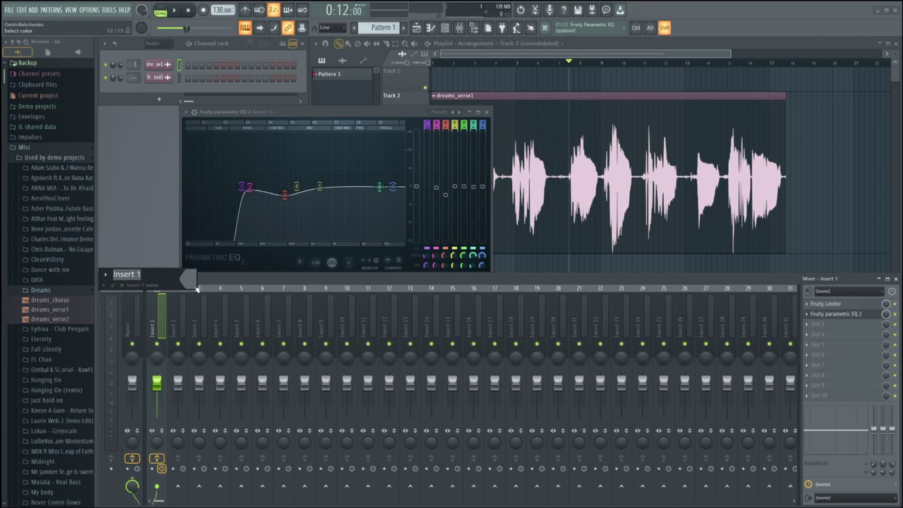
text(Vox Original)
key(Return)
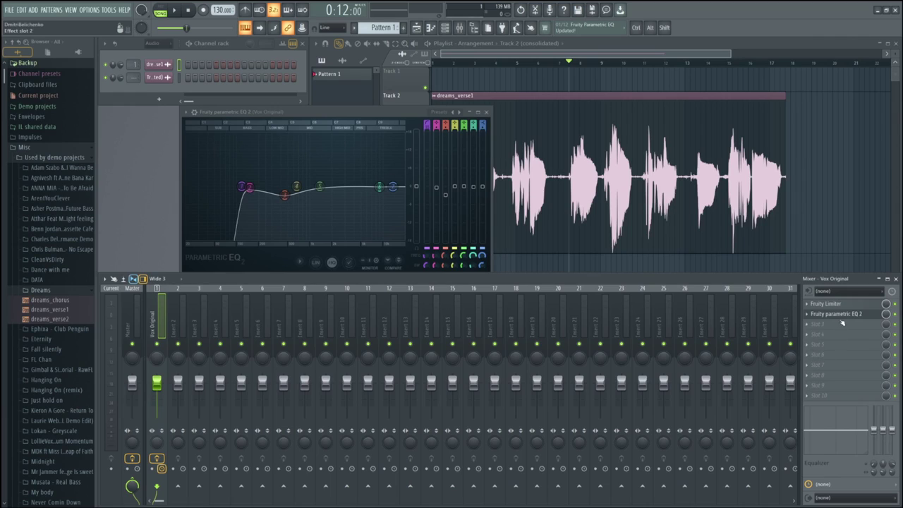
Step: Move Fruity Parametric EQ 2 to effect slot 3 on Vox Original and load Fruity Send into slot 2
mouse_move(839, 319)
mouse_down()
mouse_move(837, 338)
mouse_move(838, 316)
mouse_move(843, 329)
mouse_up()
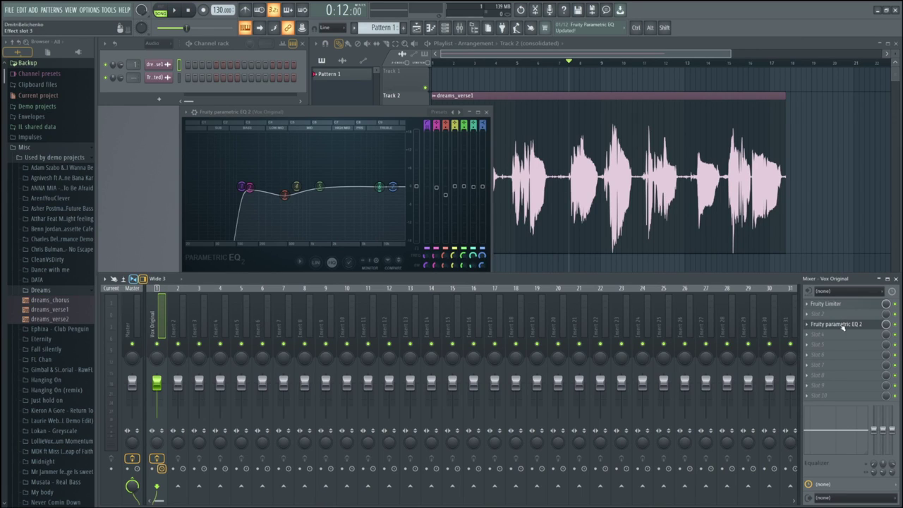
mouse_move(844, 329)
mouse_down()
mouse_move(843, 339)
mouse_move(833, 325)
mouse_up()
click(827, 315)
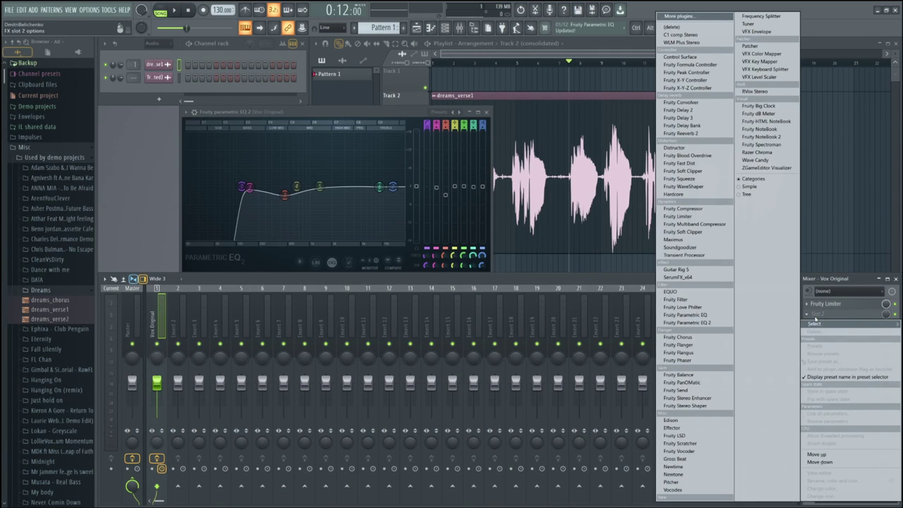
click(698, 390)
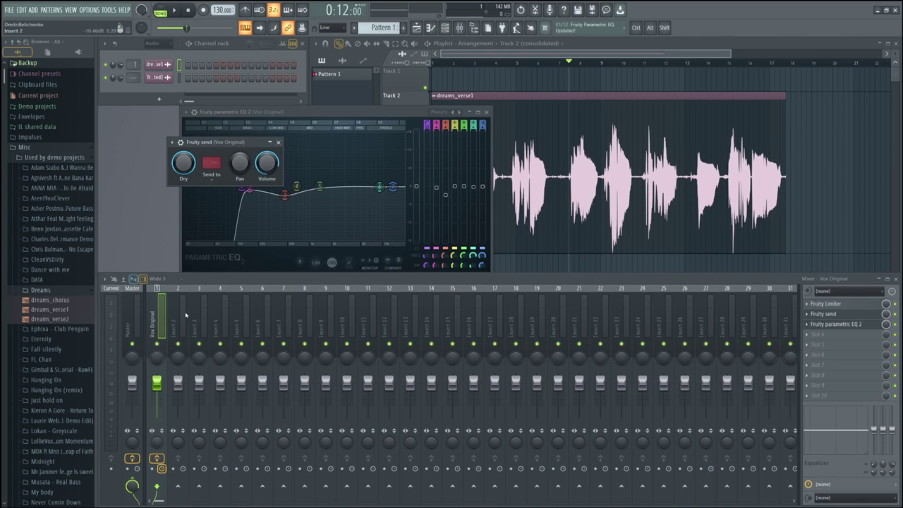
Step: Rename mixer track Insert 2 as "De-ess CTRL"
click(187, 315)
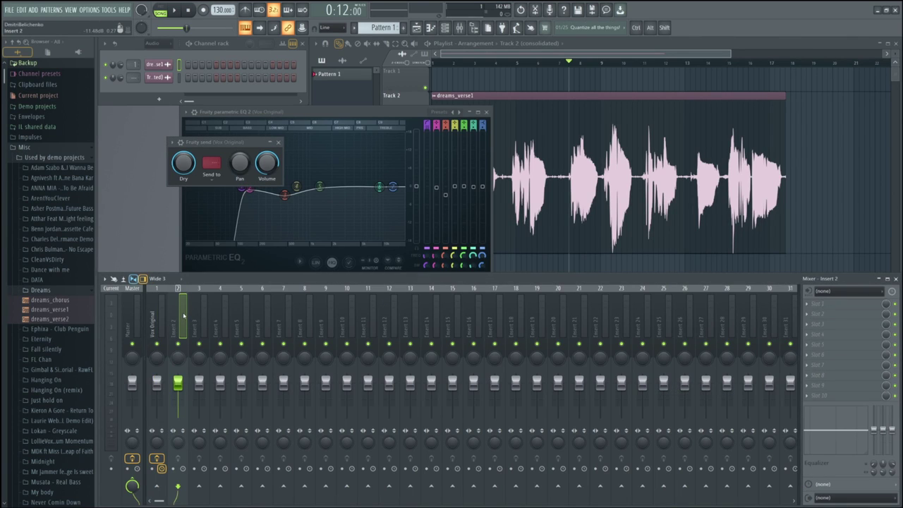
right_click(185, 316)
click(207, 291)
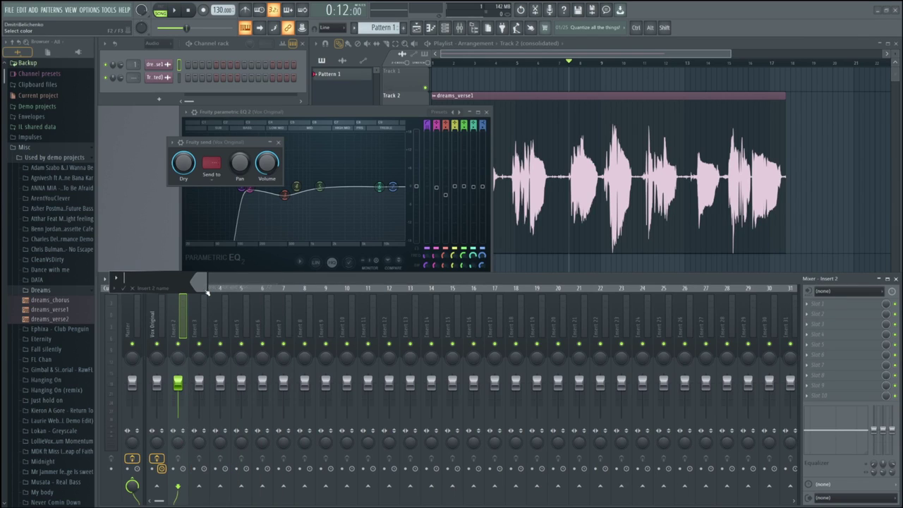
text(Des)
key(shift)
text(CTRL)
key(Return)
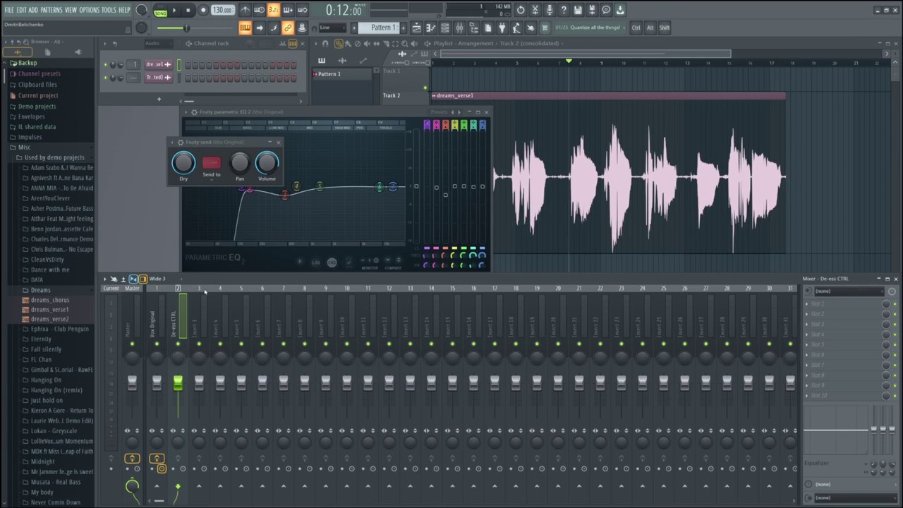
Step: Select the Vox Original track and check which target channels its Fruity Send offers
click(156, 311)
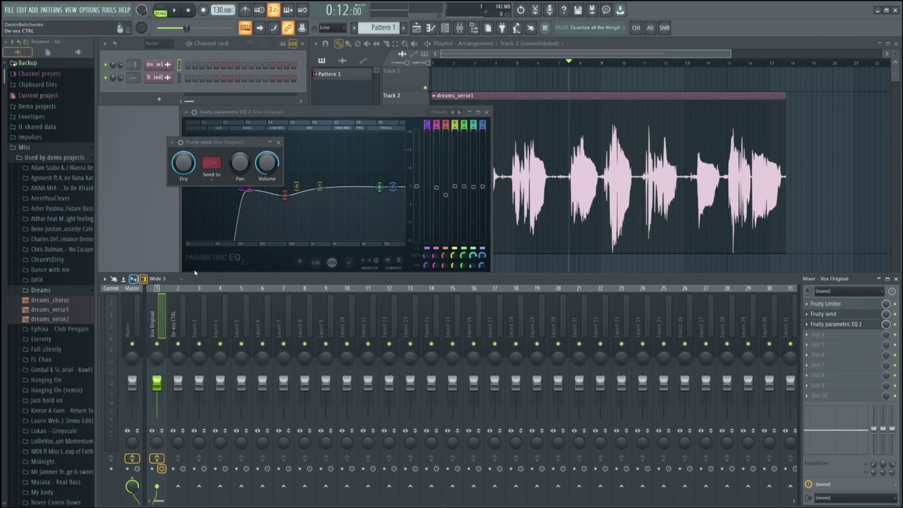
click(211, 180)
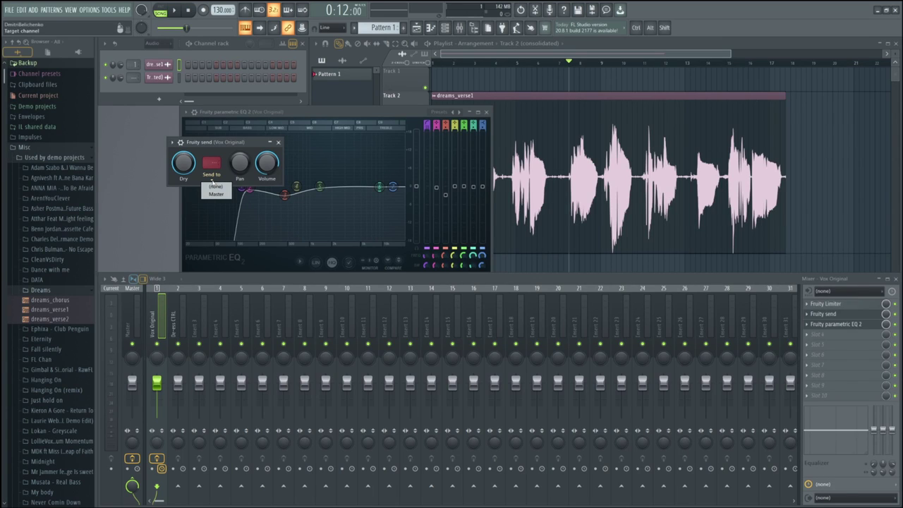
click(215, 183)
click(215, 183)
click(215, 194)
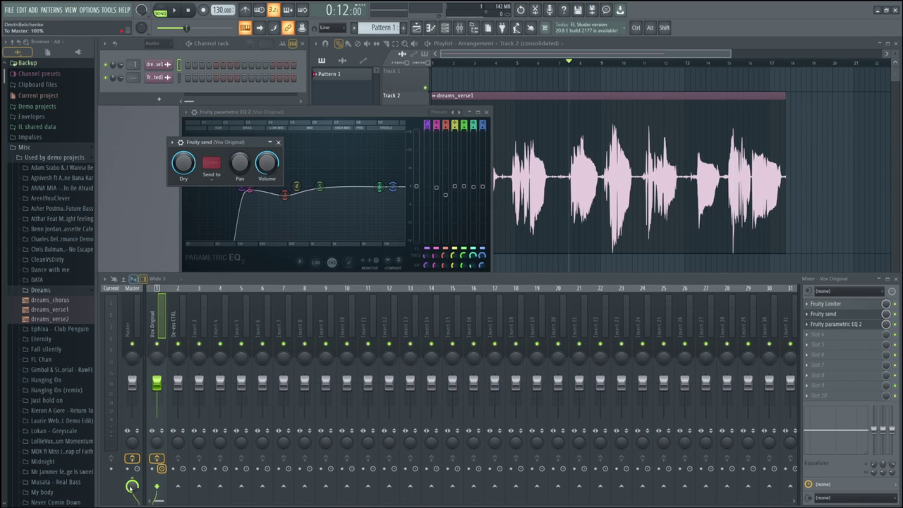
Step: Sidechain Vox Original to the De-ess CTRL track and set De-ess CTRL as the Fruity Send target
right_click(178, 487)
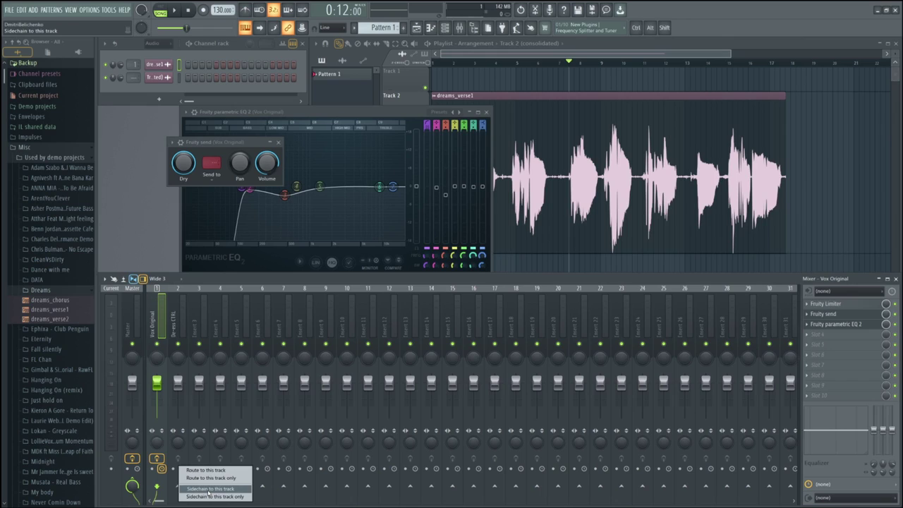
click(208, 489)
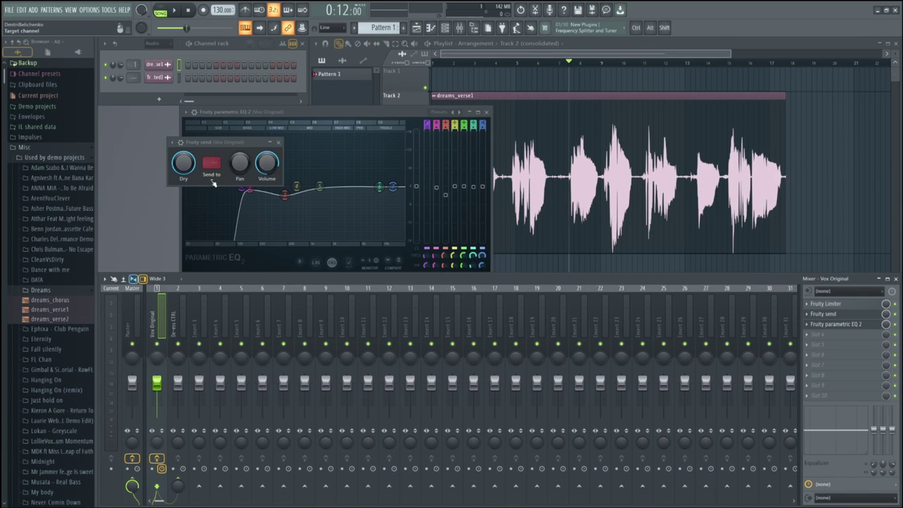
click(213, 180)
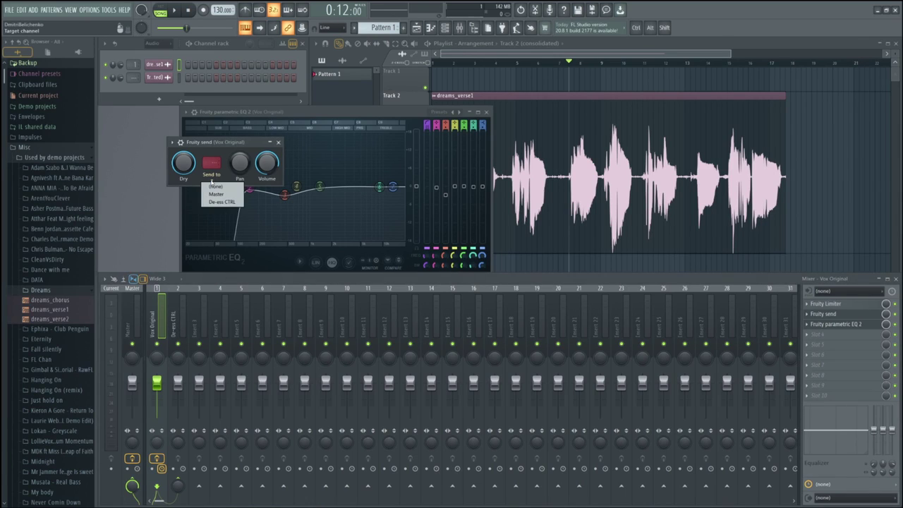
click(232, 204)
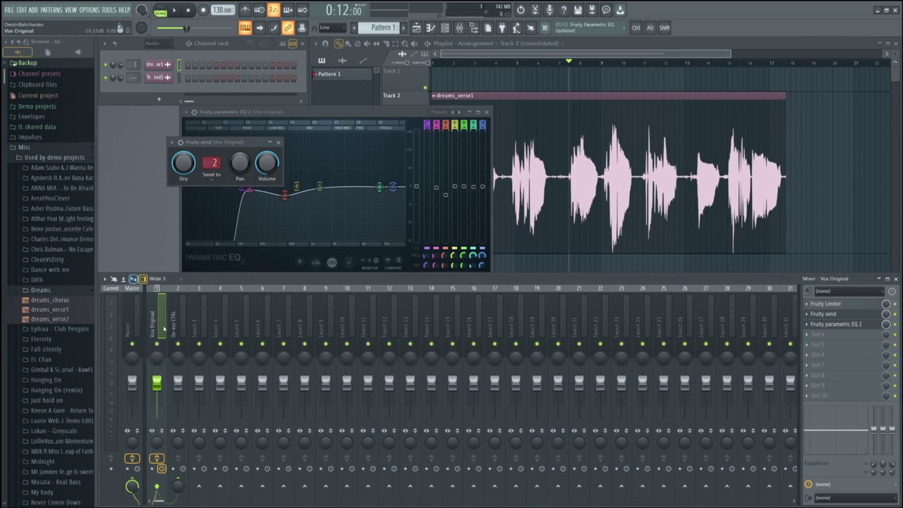
Step: Audition the vocal with the send active and turn off high-quality oversampling in Fruity Parametric EQ 2
key(space)
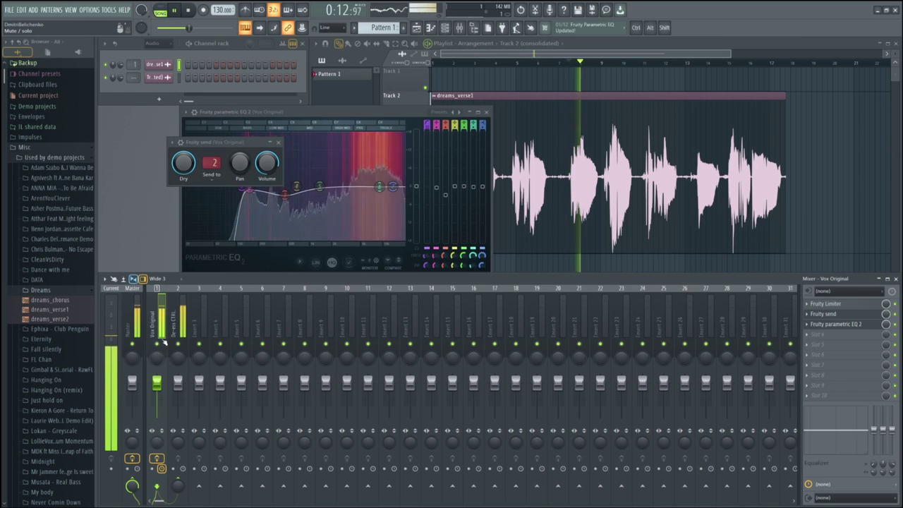
key(space)
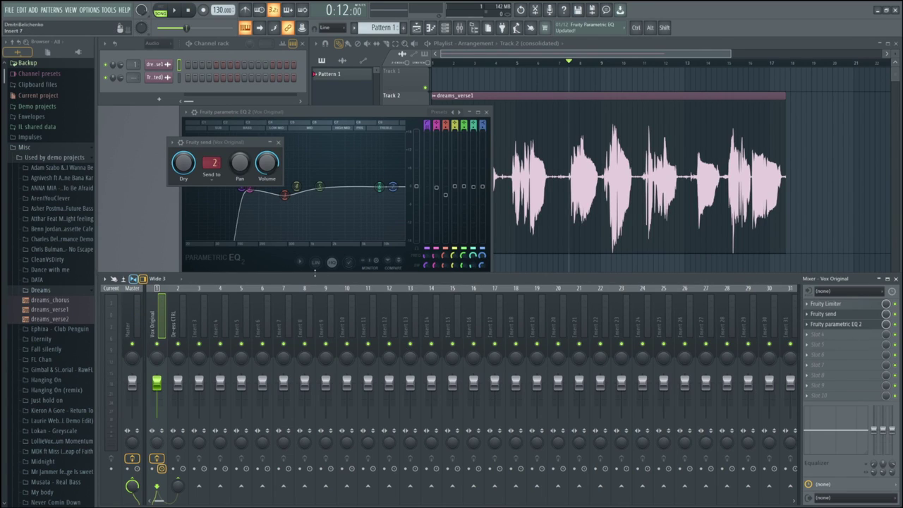
click(271, 265)
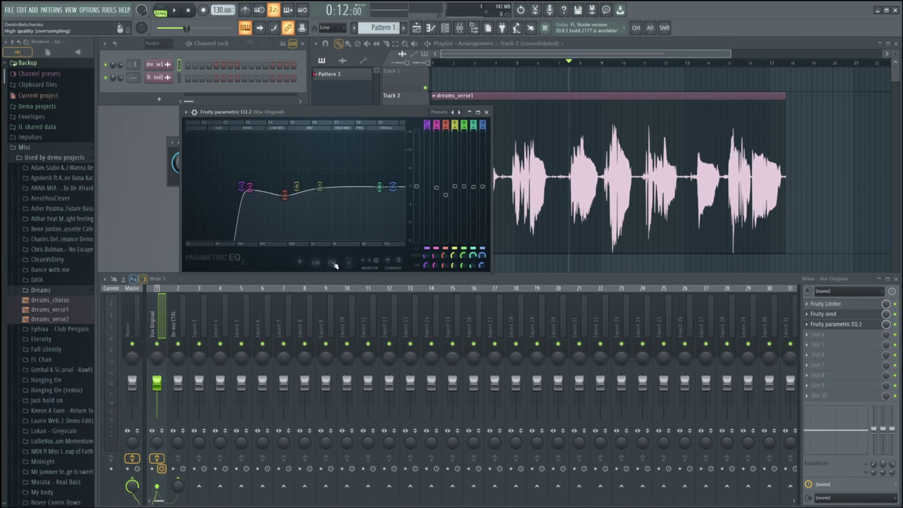
key(space)
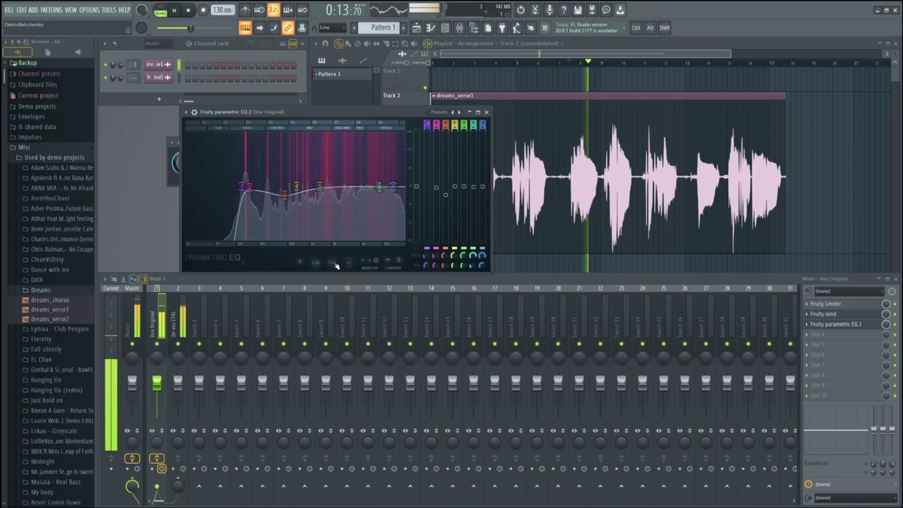
key(space)
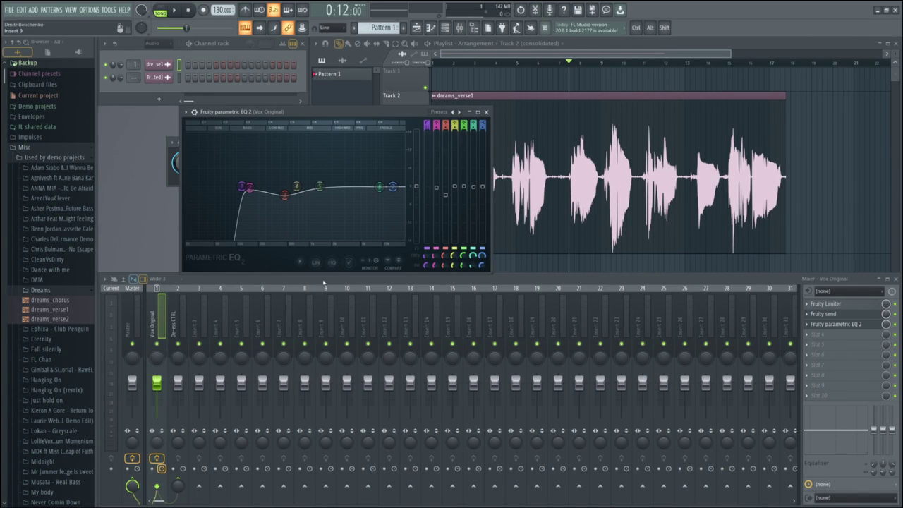
Step: Select the De-ess CTRL track and audition its signal, including with Vox Original temporarily muted
click(181, 326)
key(space)
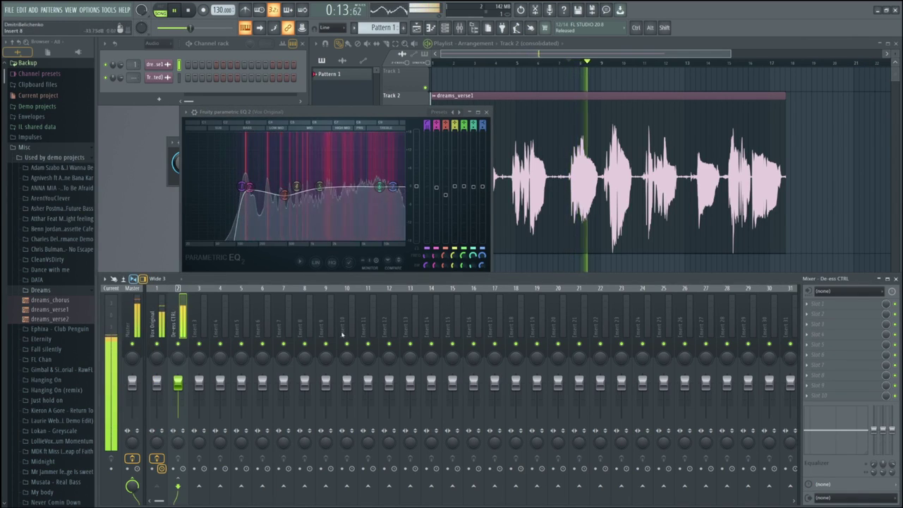
key(space)
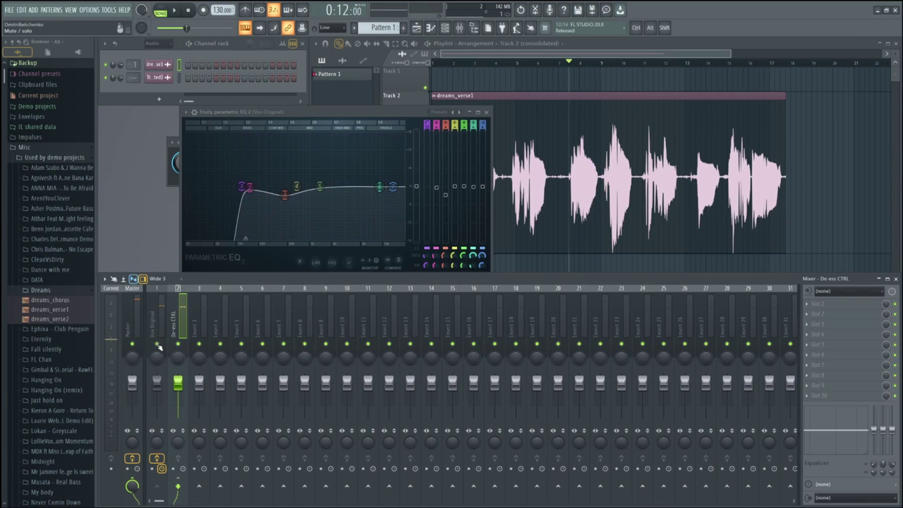
key(space)
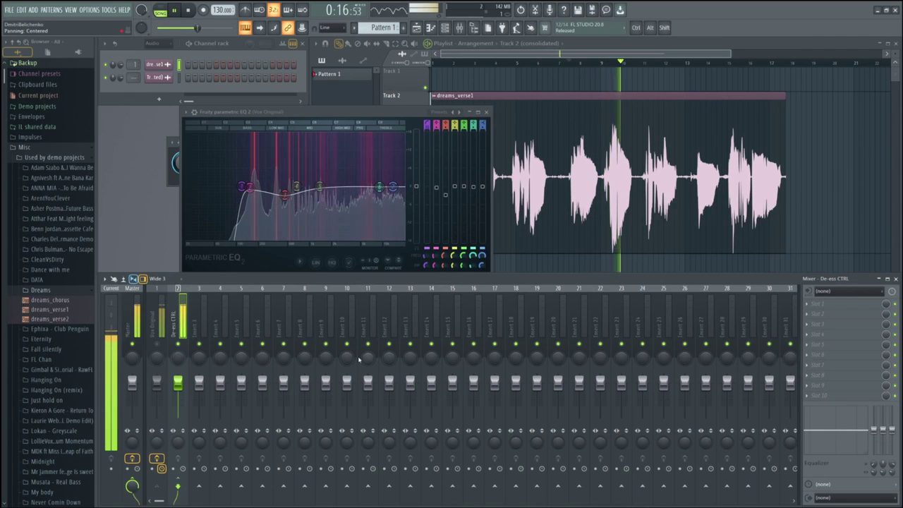
key(space)
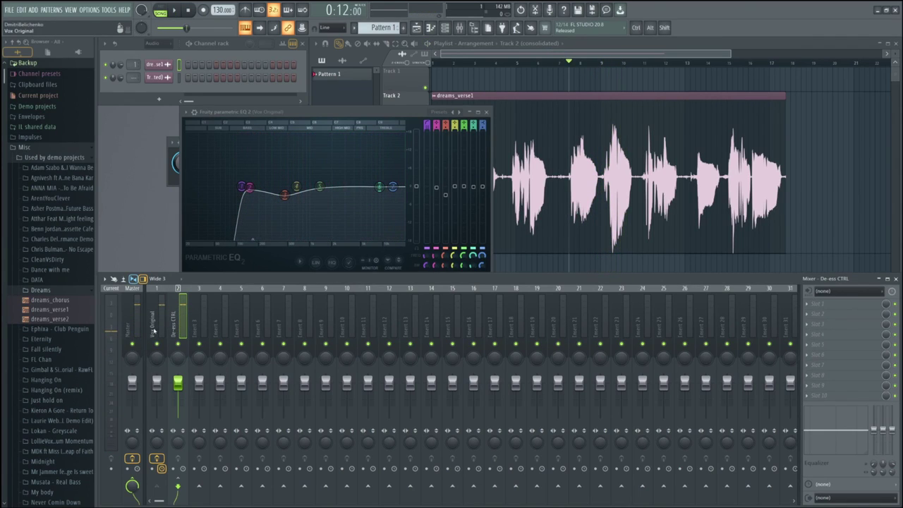
Step: Route the Vox Original track to the Insert 3 mixer track
click(154, 330)
click(180, 330)
click(156, 330)
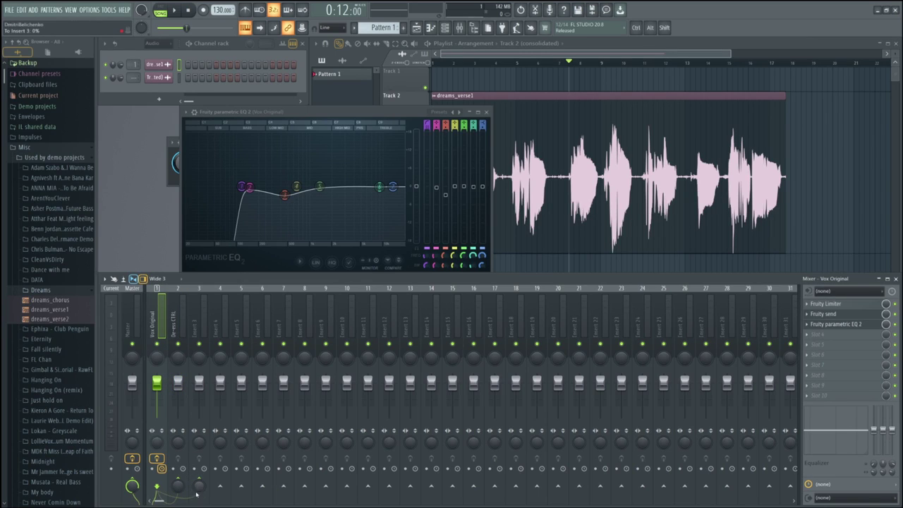
right_click(200, 488)
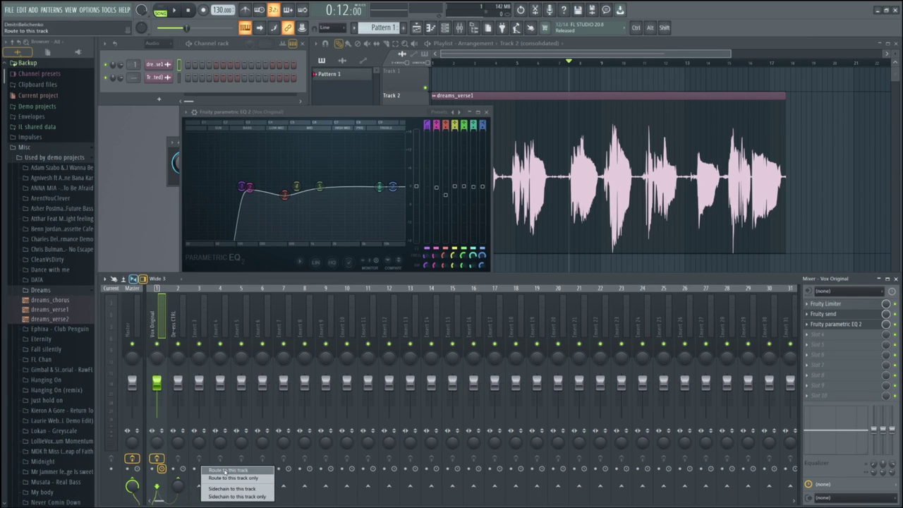
click(228, 470)
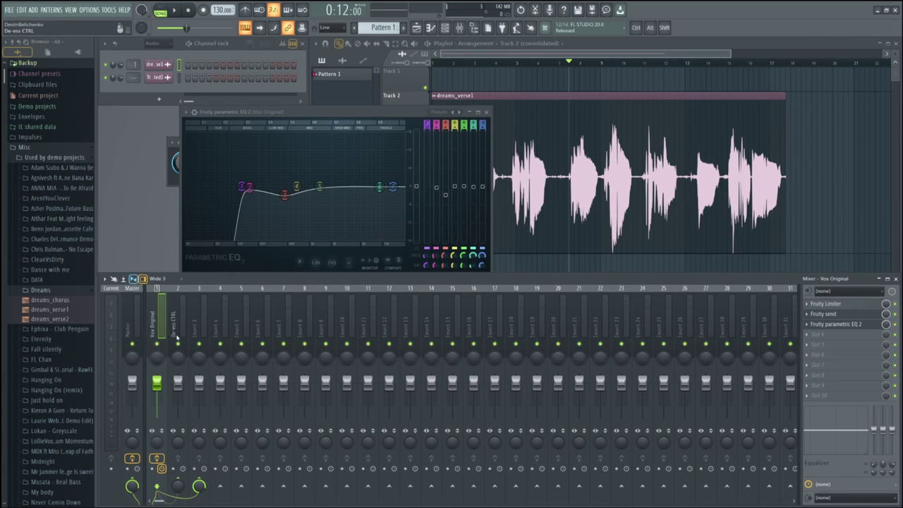
Step: Audition the Insert 3 route with De-ess CTRL muted and the Vox Original fader lowered, restoring the fader and removing the route when done
click(179, 344)
key(space)
drag(156, 382, 156, 419)
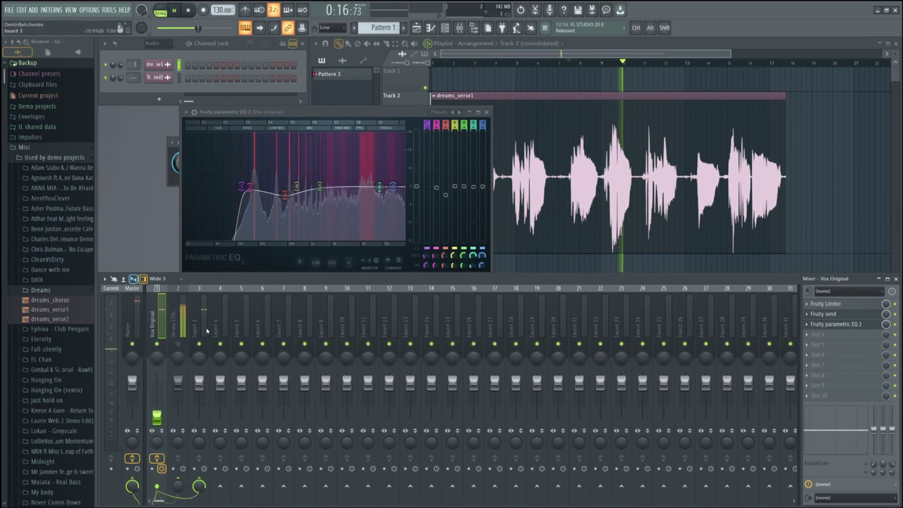
mouse_move(157, 418)
mouse_down()
mouse_move(157, 397)
mouse_move(157, 419)
mouse_up()
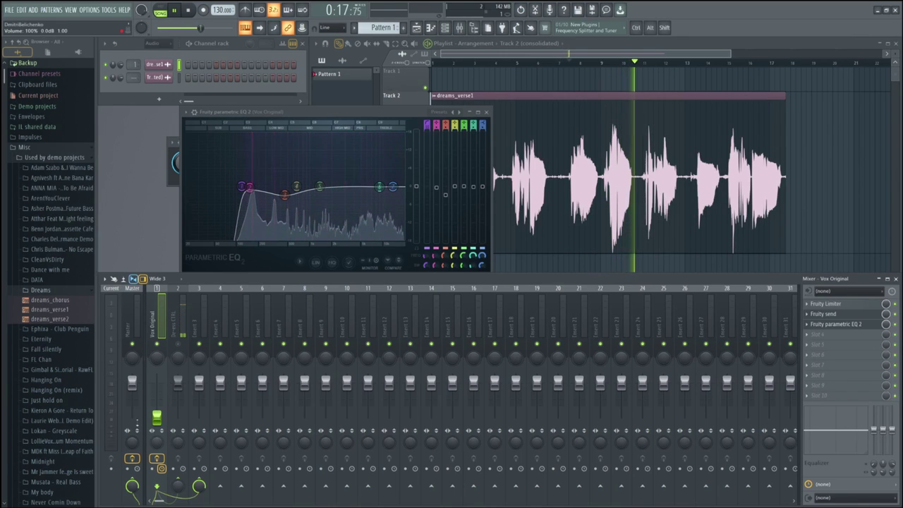
key(space)
alt+click(157, 418)
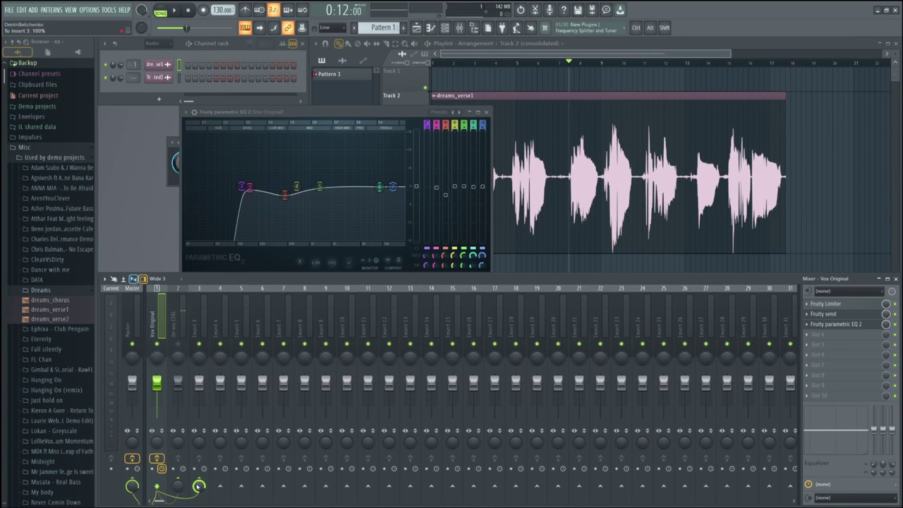
key(space)
key(space)
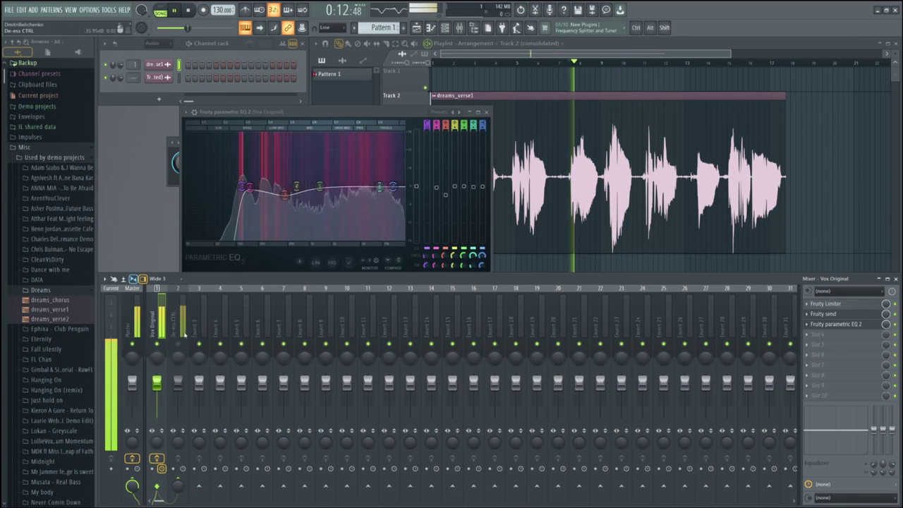
Step: Mute the Vox Original track and audition the De-ess CTRL track on its own
click(178, 326)
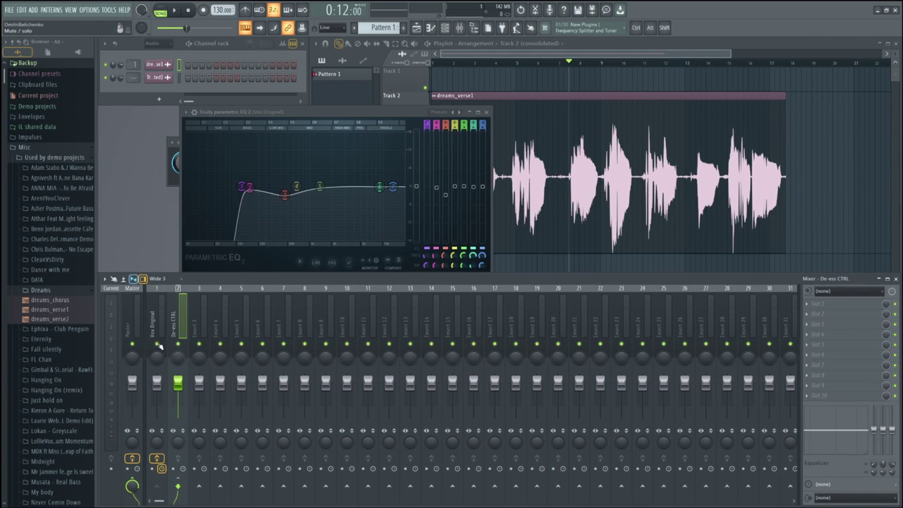
click(158, 345)
key(space)
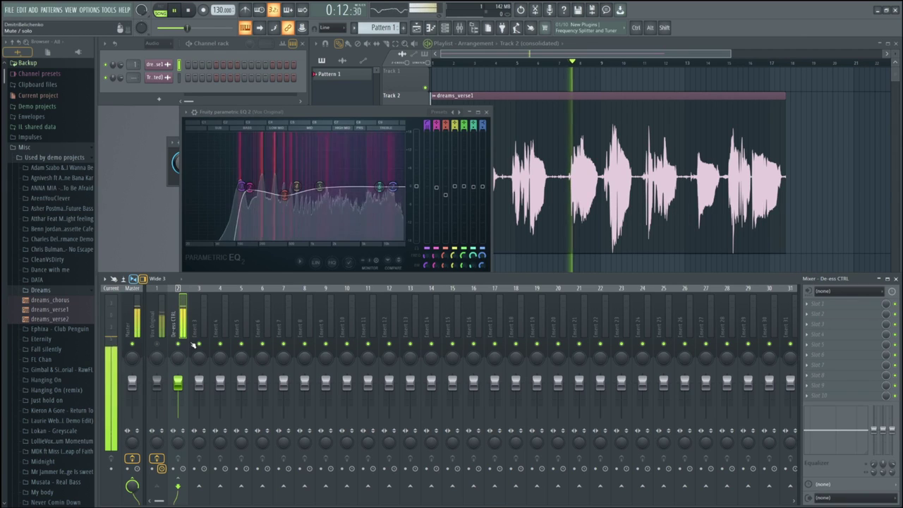
key(space)
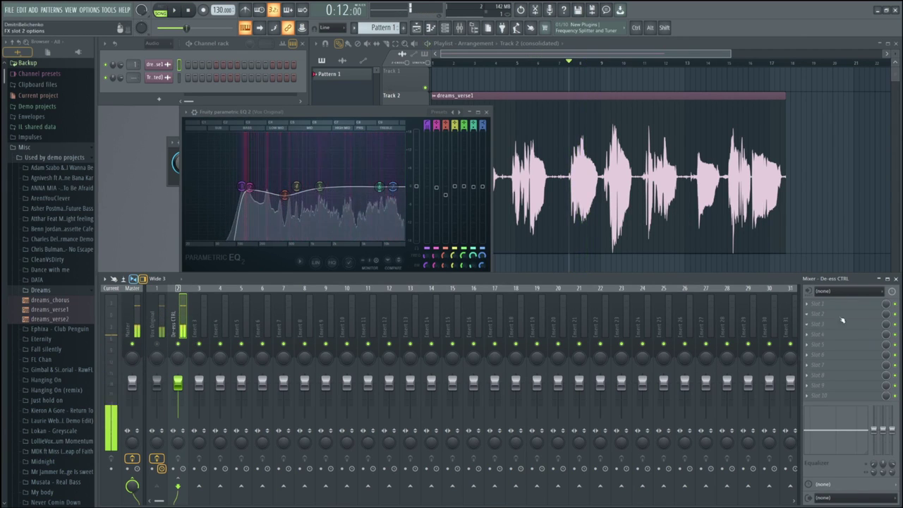
Step: Load Fruity Parametric EQ 2 into the first effect slot of De-ess CTRL and set its band 6 type to Band pass
click(845, 314)
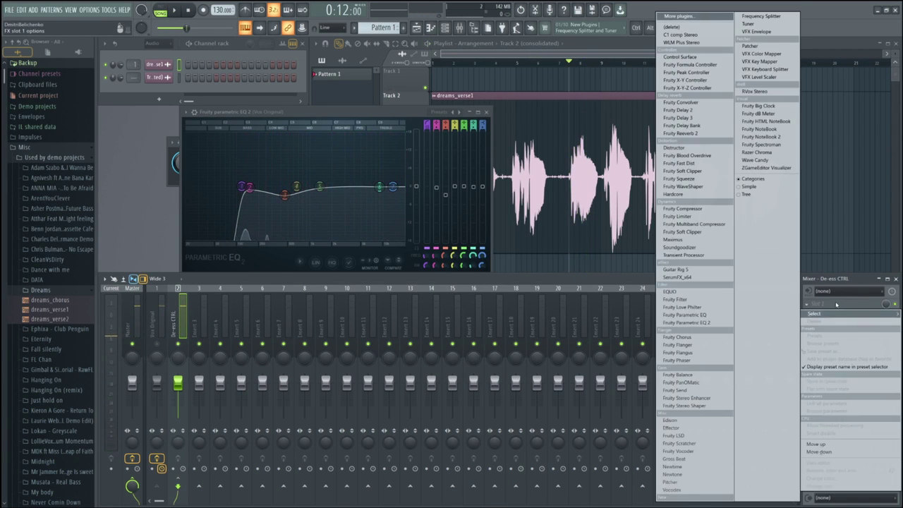
click(699, 323)
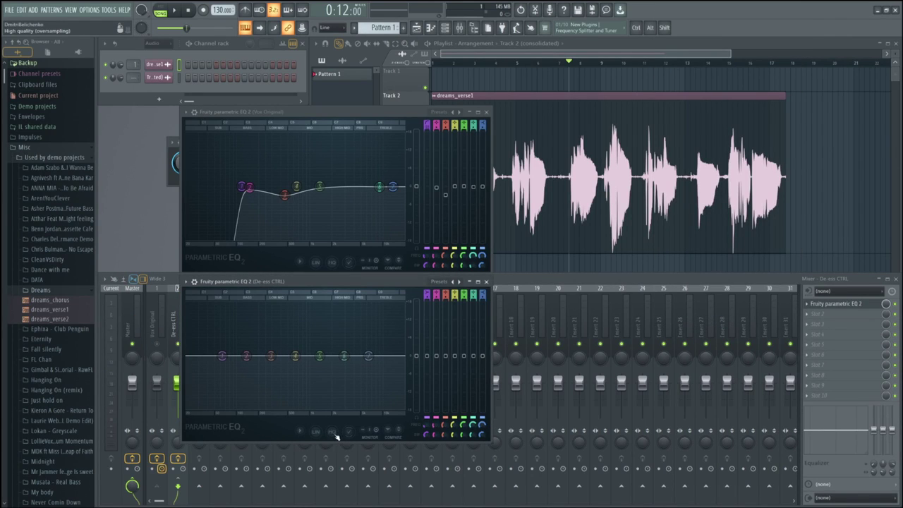
right_click(344, 357)
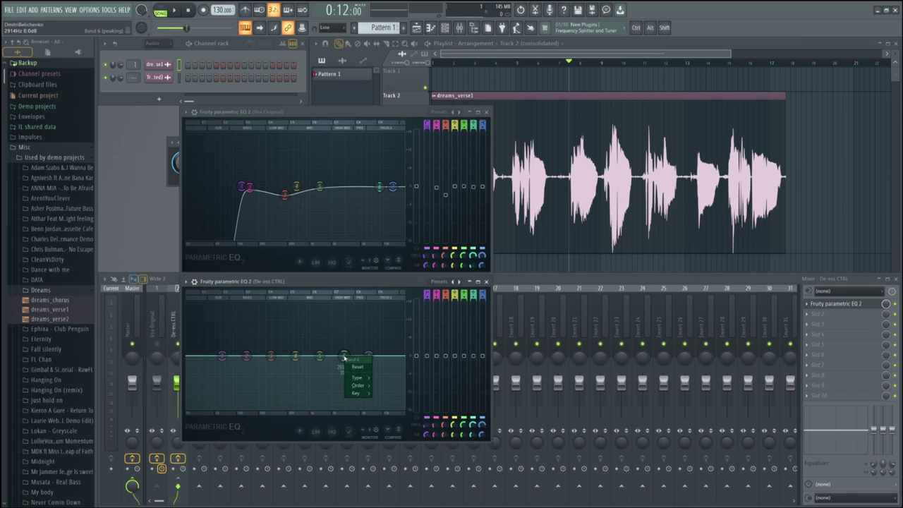
mouse_move(356, 379)
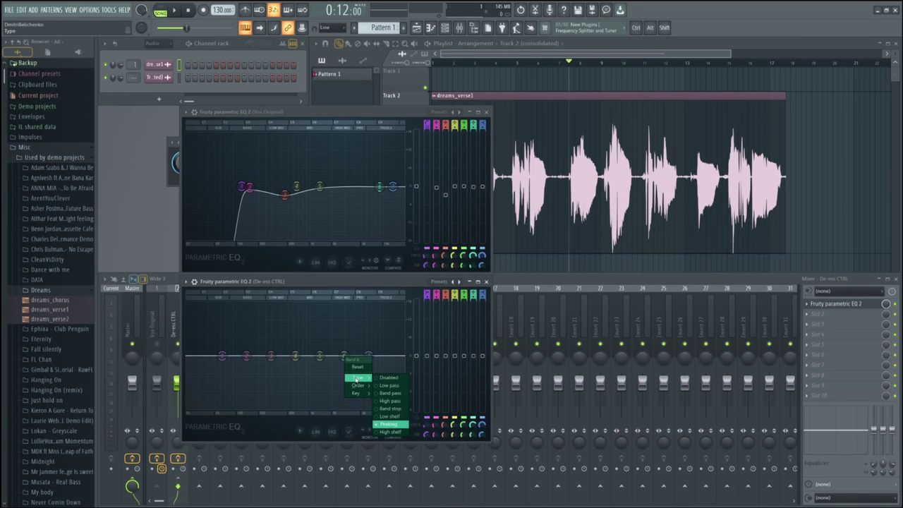
click(394, 397)
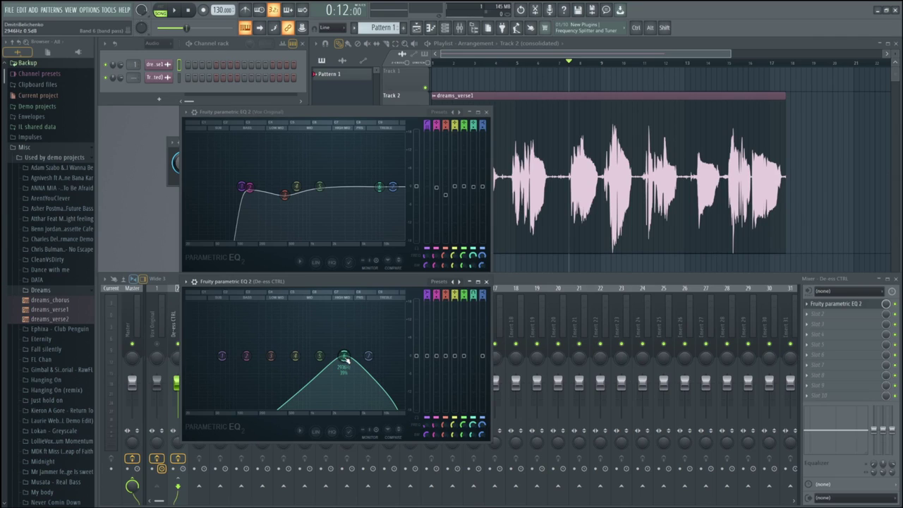
Step: Move band 6 of the De-ess CTRL EQ to about 8.9 kHz and narrow its bandwidth to about 15%, keeping the Band pass type
drag(344, 355, 348, 355)
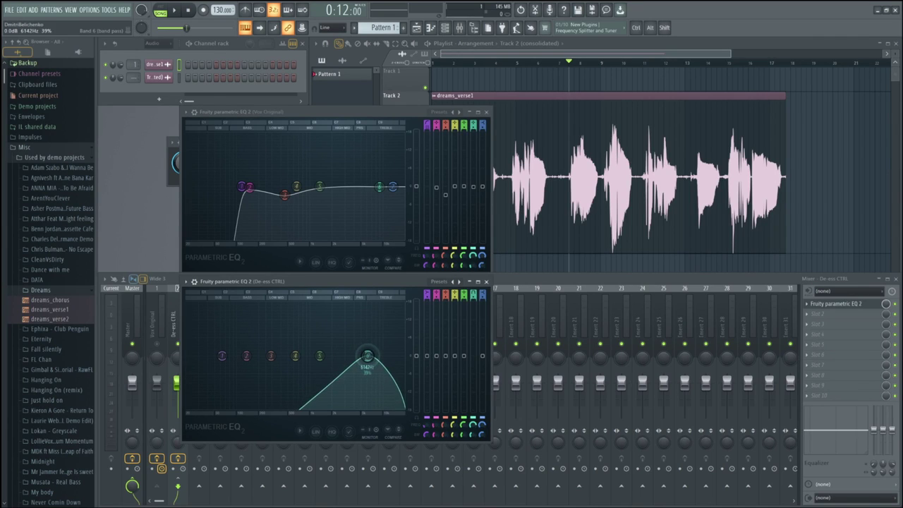
mouse_move(367, 356)
mouse_down()
mouse_move(377, 356)
mouse_move(356, 355)
mouse_move(378, 355)
mouse_up()
key(space)
key(space)
right_click(378, 355)
mouse_move(392, 386)
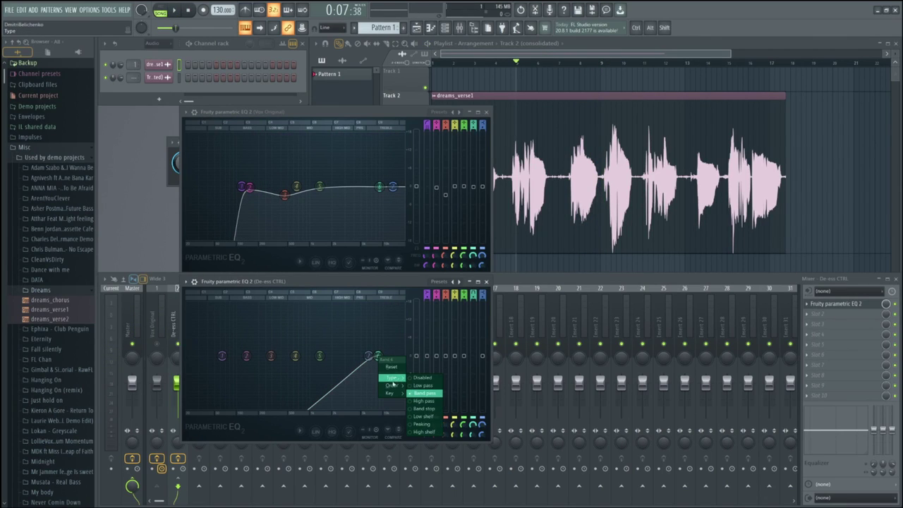
click(427, 386)
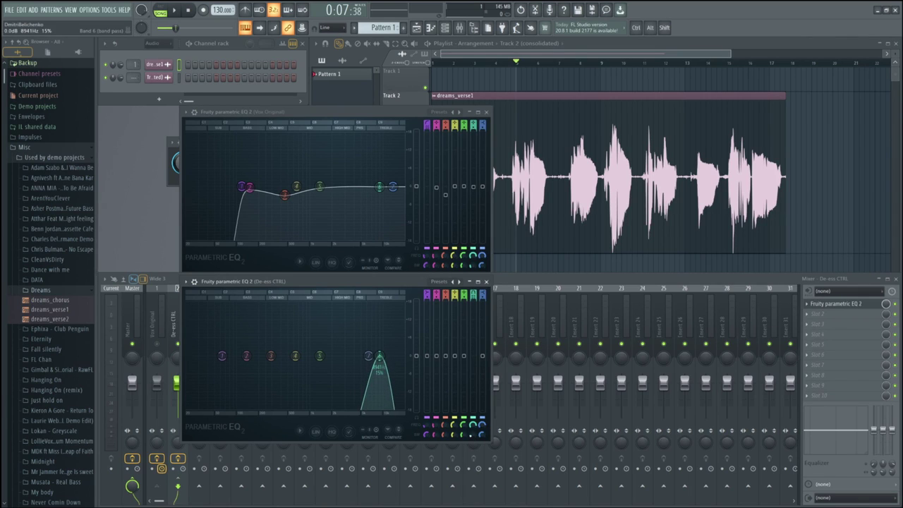
Step: Fine-tune band 6 of the De-ess CTRL EQ during playback to about 10.1 kHz with 14% bandwidth
key(space)
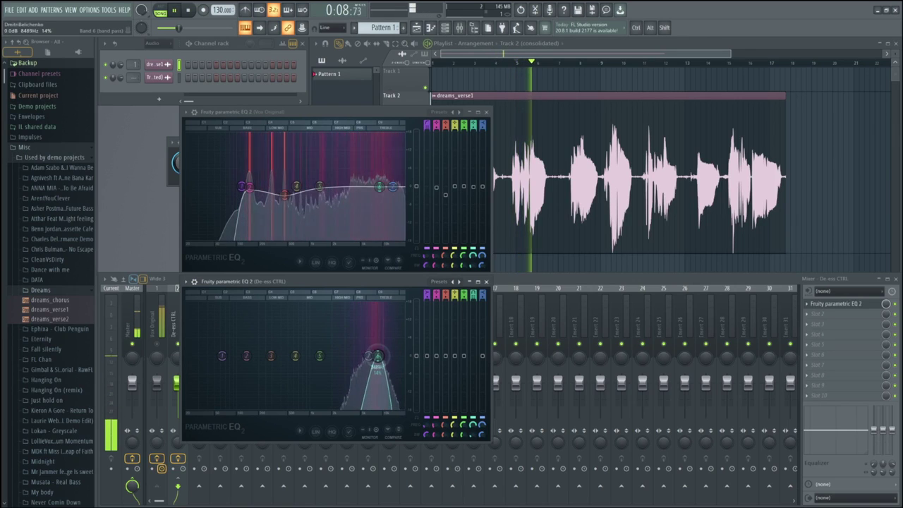
drag(374, 355, 384, 355)
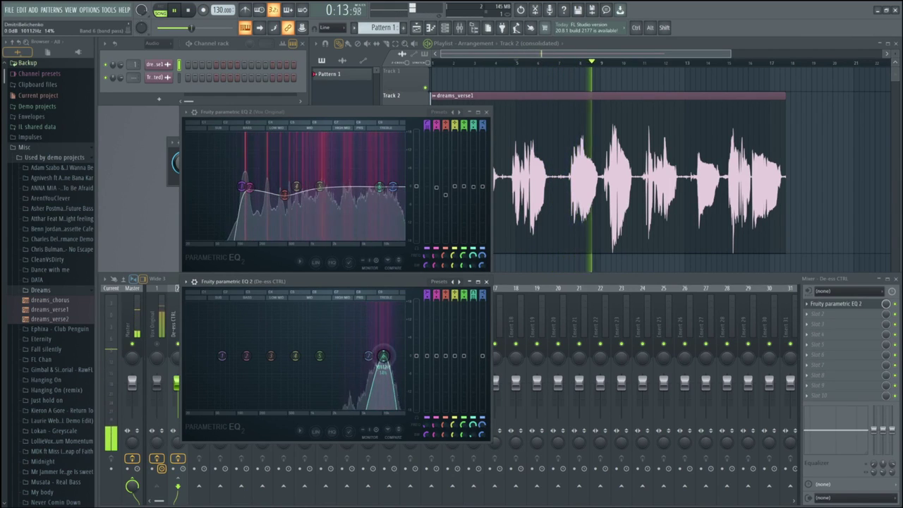
key(space)
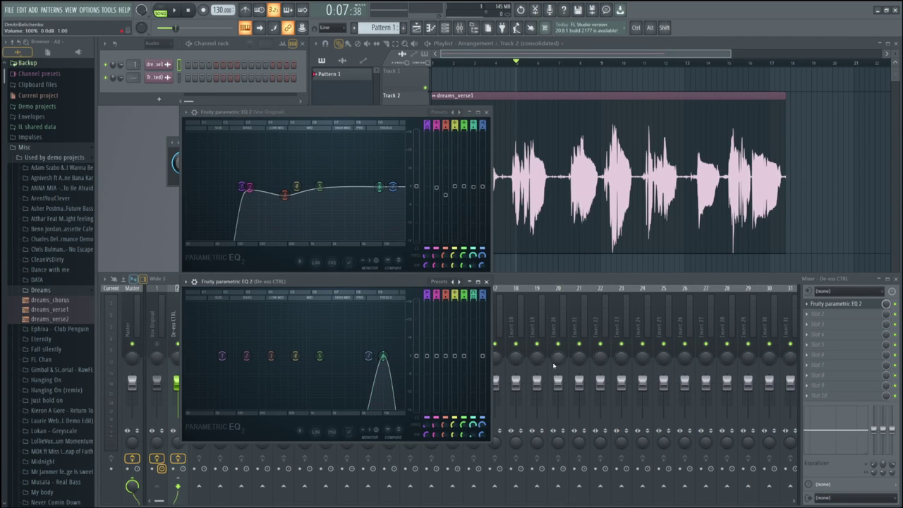
Step: Place the De-ess CTRL EQ window beside the Vox Original EQ window and make De-ess CTRL the active track
drag(395, 286, 710, 116)
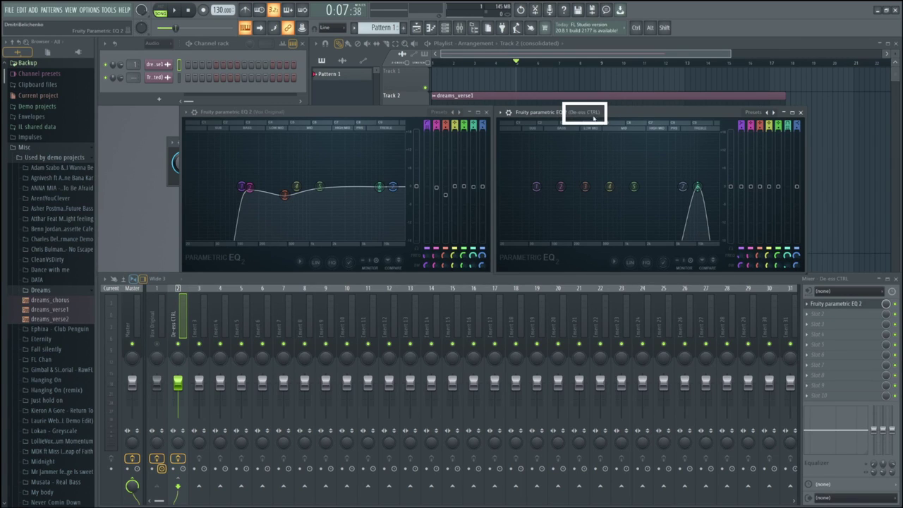
click(284, 113)
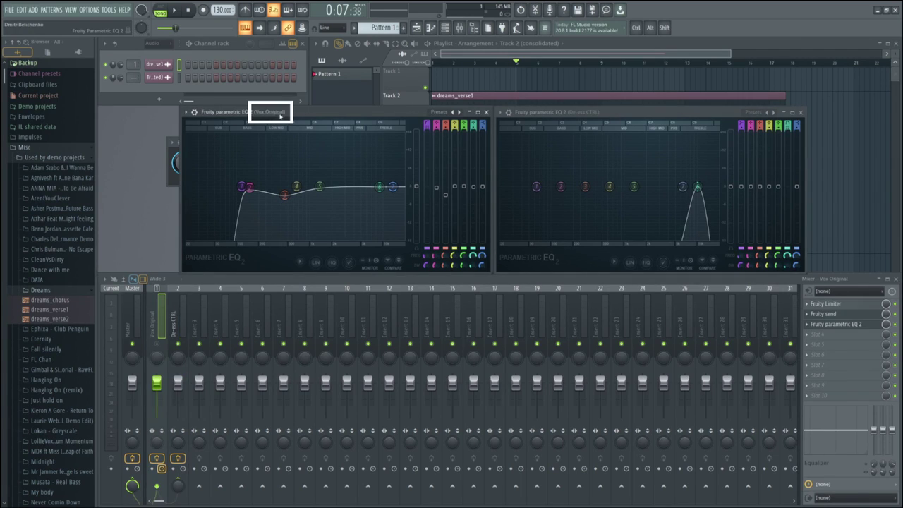
click(591, 243)
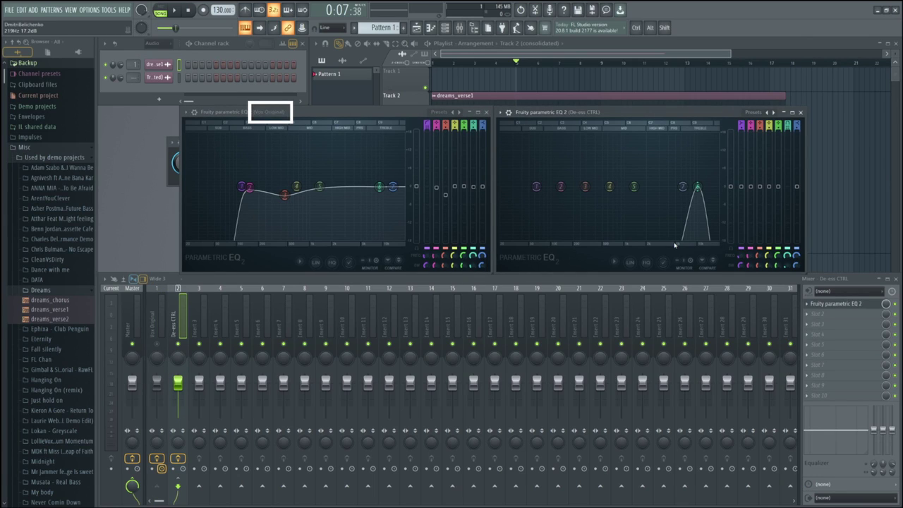
Step: Load Fruity Peak Controller into the second effect slot of De-ess CTRL and move its window below the EQ windows
click(837, 317)
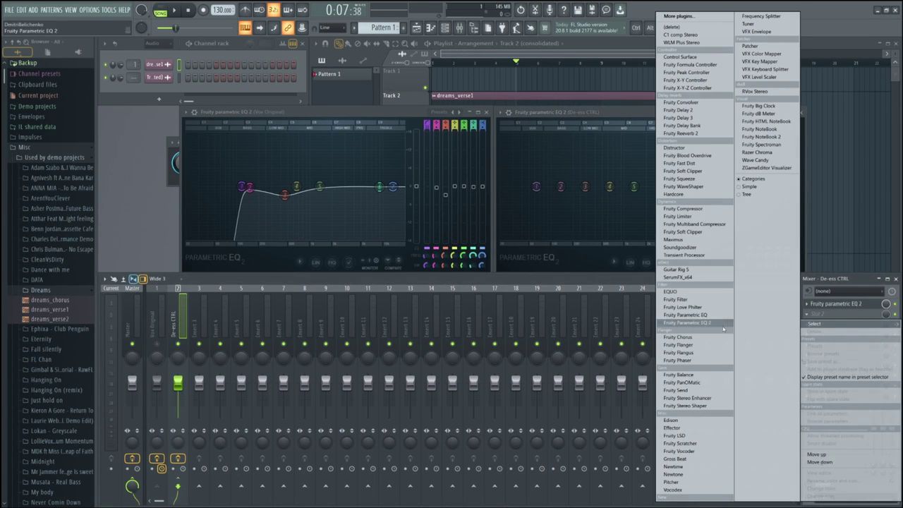
click(681, 74)
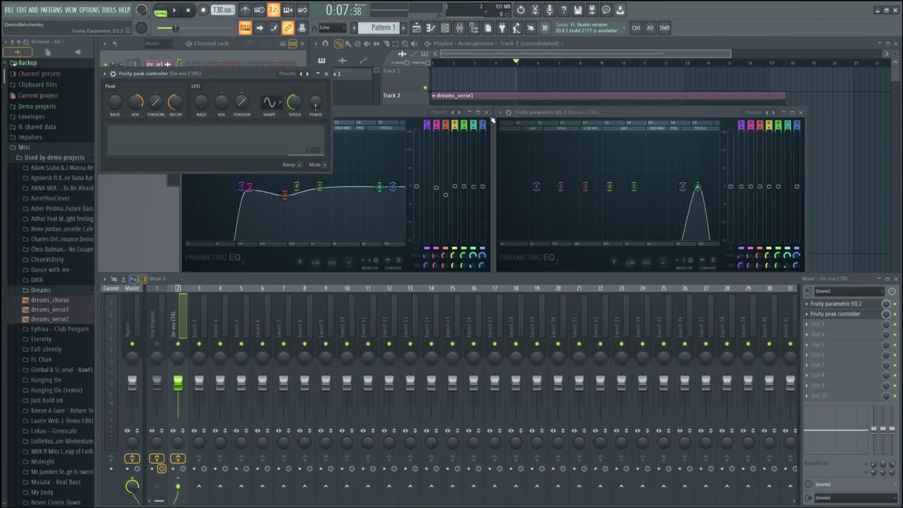
drag(214, 75, 461, 286)
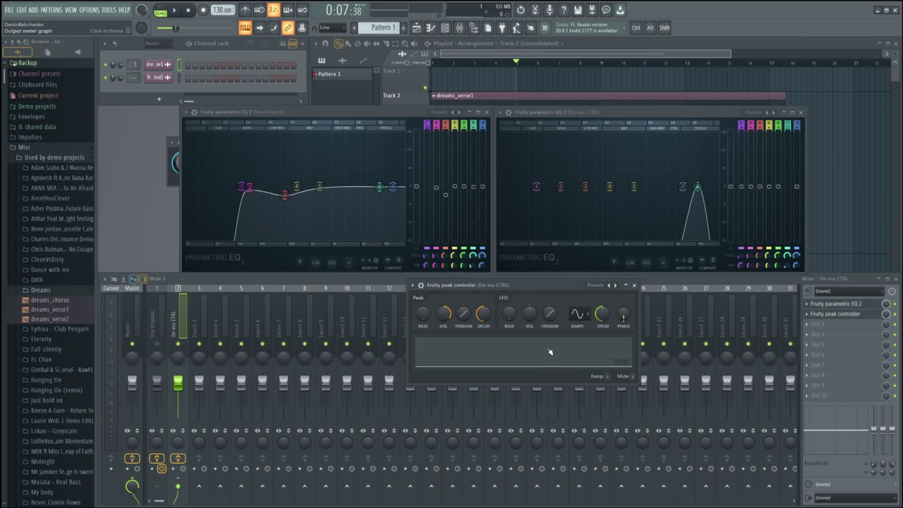
Step: Play the vocal to check the peak controller's response, and turn on the controller's Mute option
key(space)
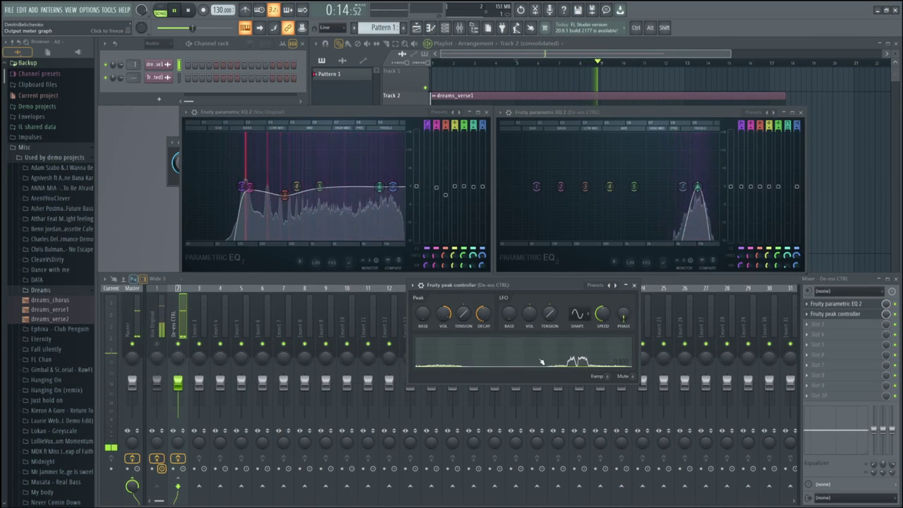
key(space)
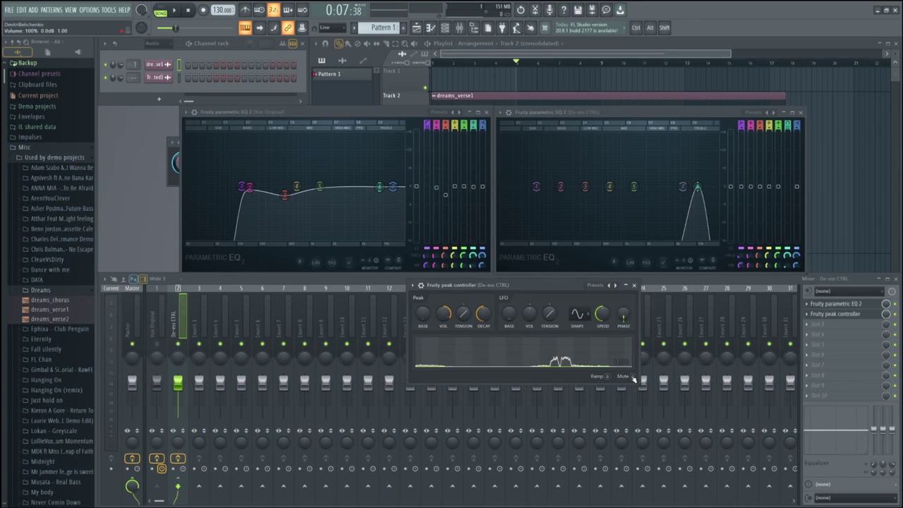
click(633, 377)
click(380, 189)
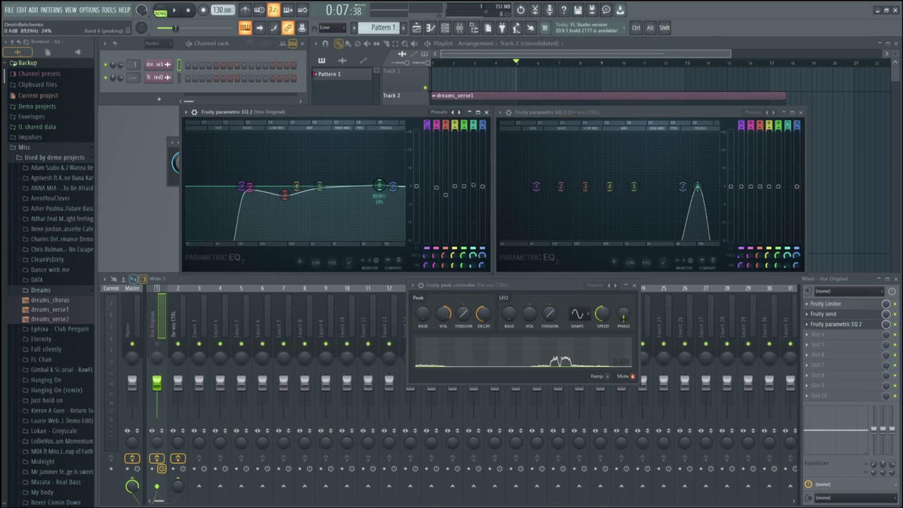
Step: Rename the Fruity Peak Controller plugin to "De-ess CTRL"
click(412, 285)
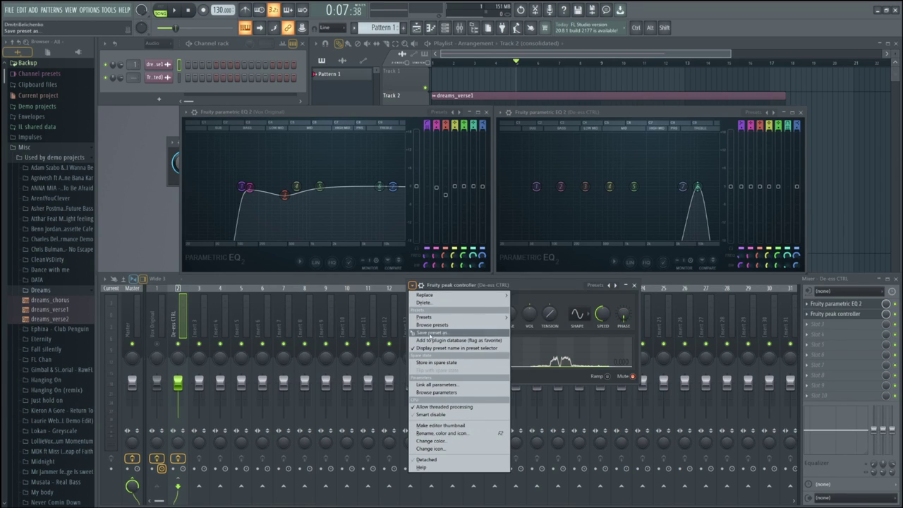
click(444, 433)
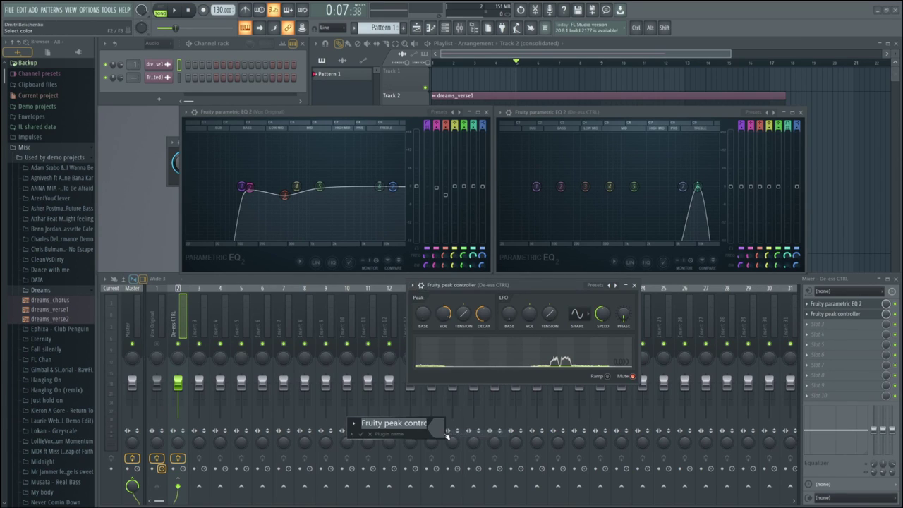
text(De-ess CTRL)
key(Return)
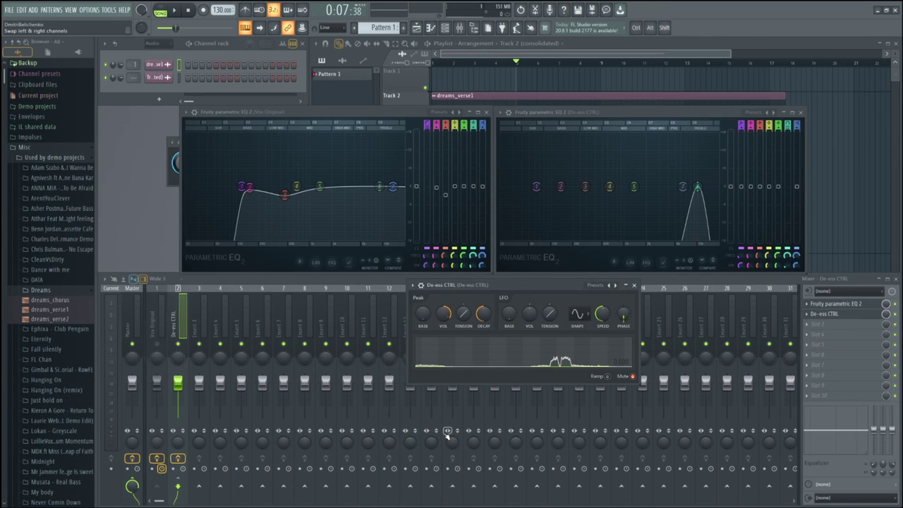
Step: Link the band 6 level of the Vox Original EQ to the internal controller "De-ess CTRL - Peak"
right_click(473, 187)
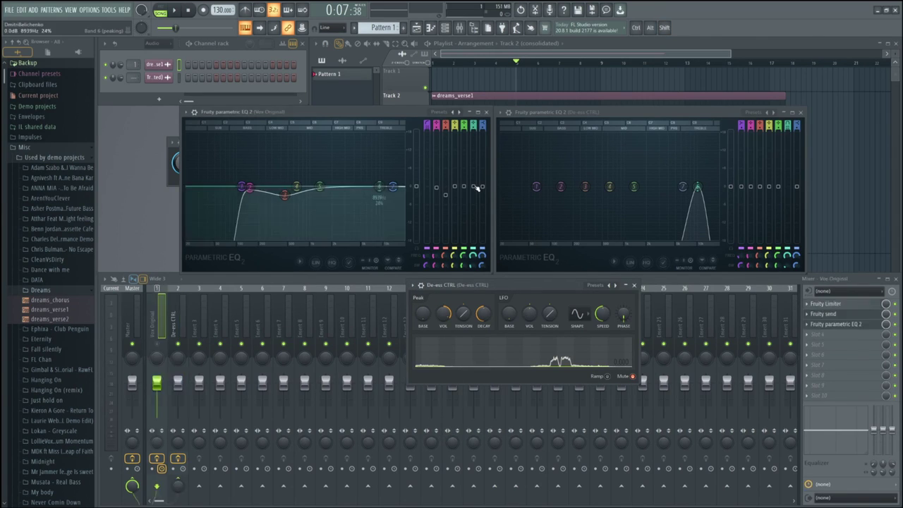
right_click(474, 187)
right_click(473, 187)
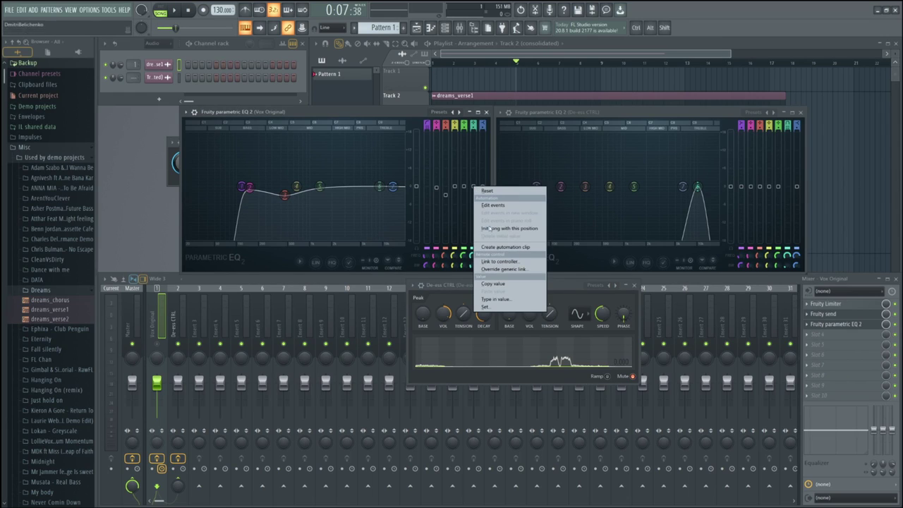
click(517, 262)
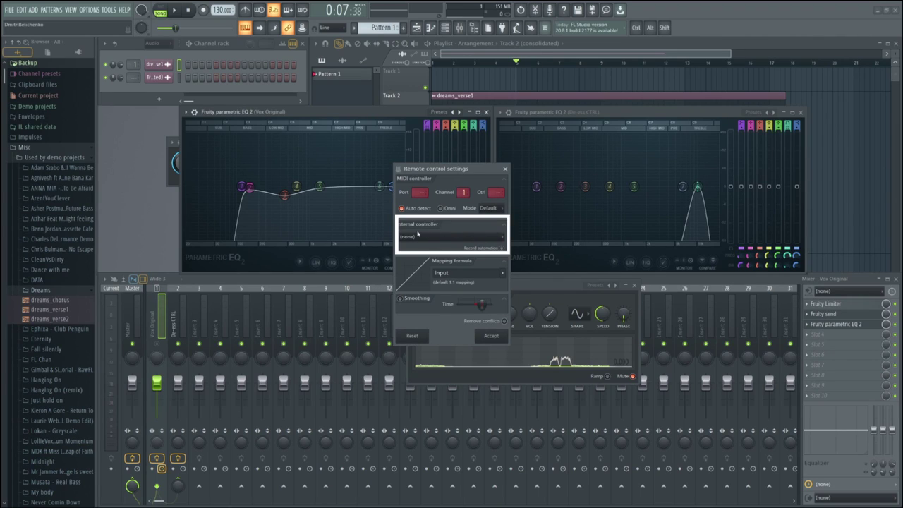
click(464, 240)
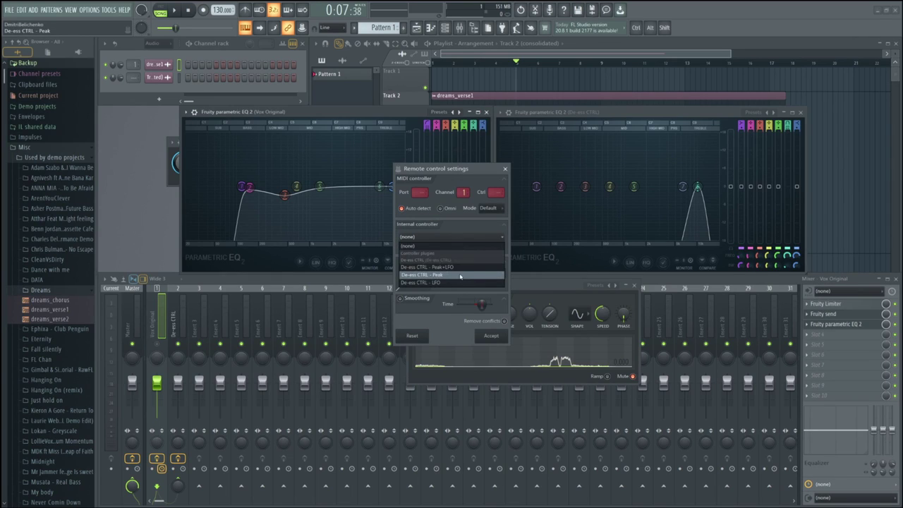
click(460, 276)
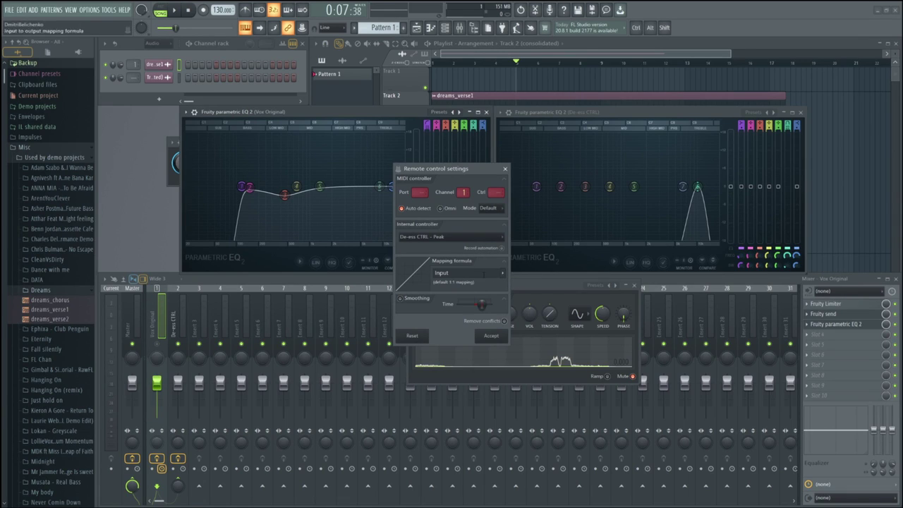
Step: Set the link's mapping formula to Inverted (1-Input) and accept the remote control settings
click(506, 277)
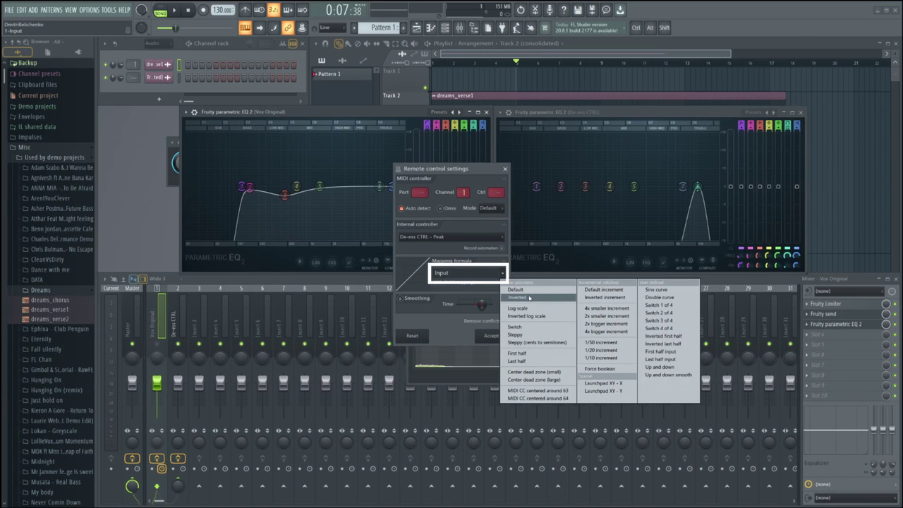
click(528, 297)
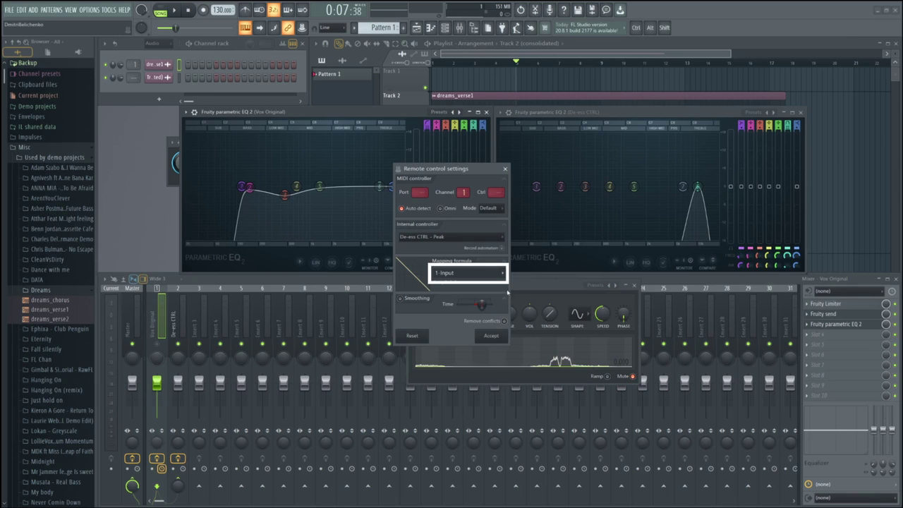
click(504, 273)
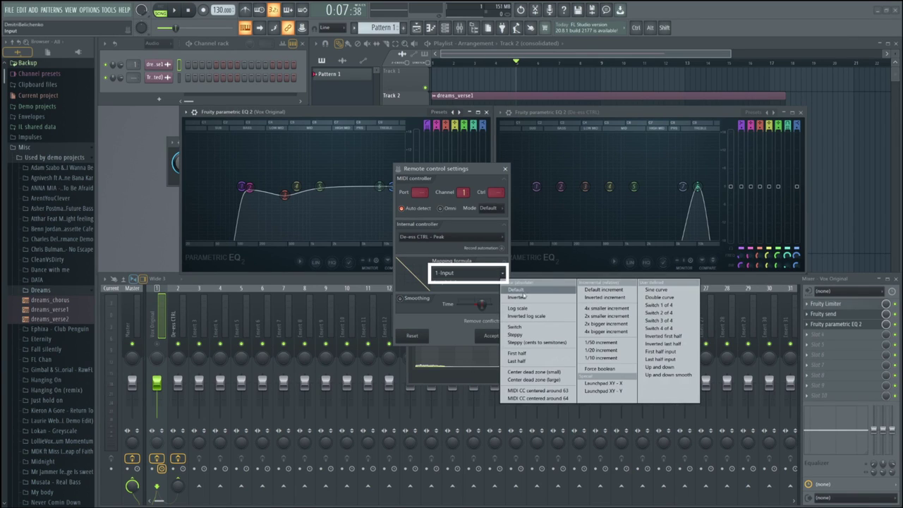
click(528, 298)
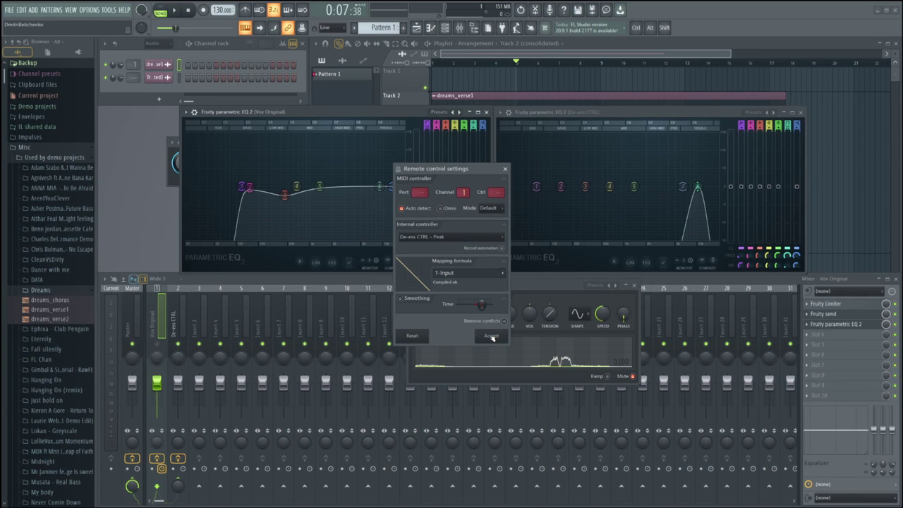
click(491, 336)
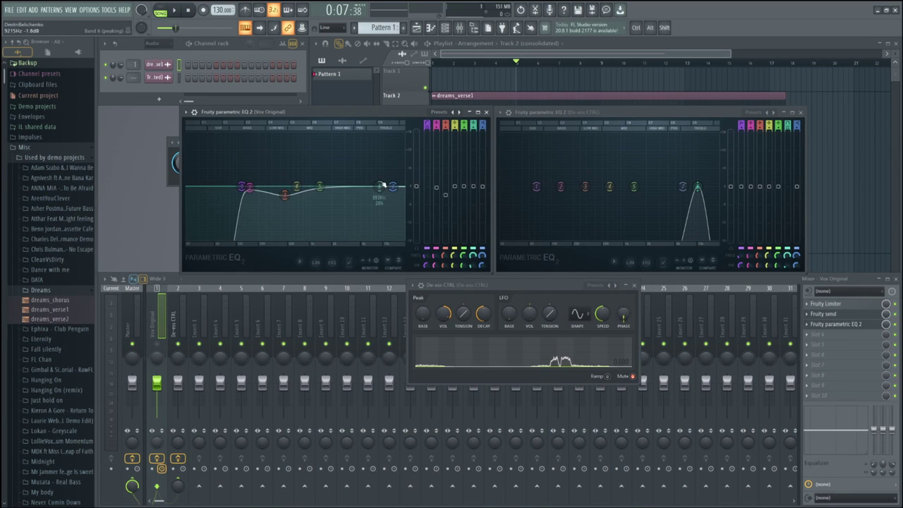
Step: Play the vocal in short passes to check how the linked band 6 of the Vox Original EQ responds
key(space)
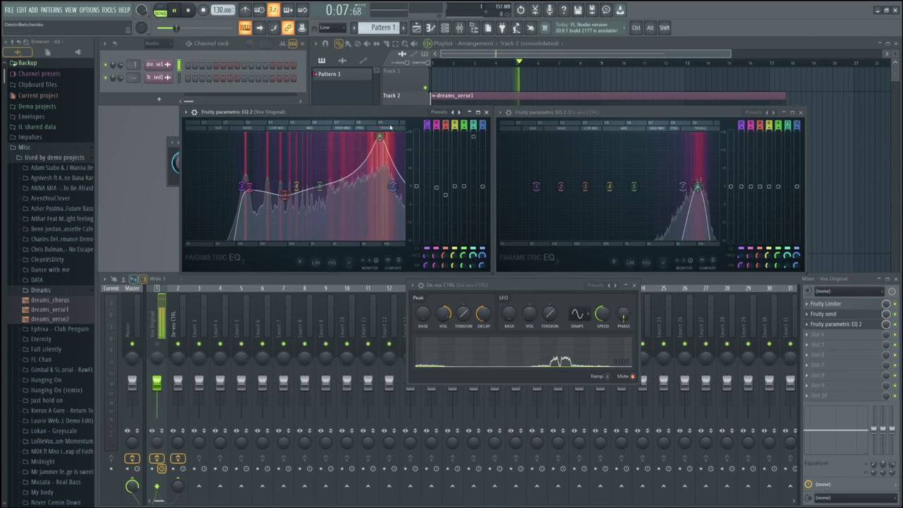
key(space)
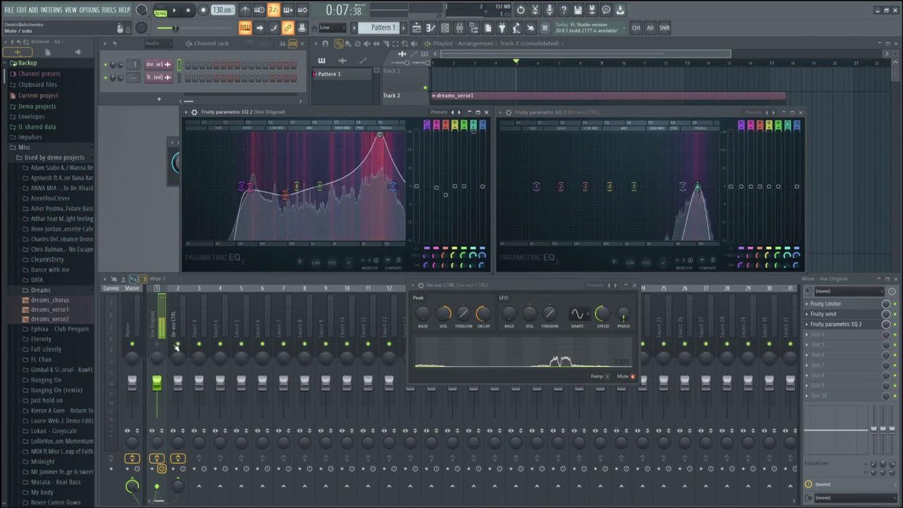
click(209, 366)
key(space)
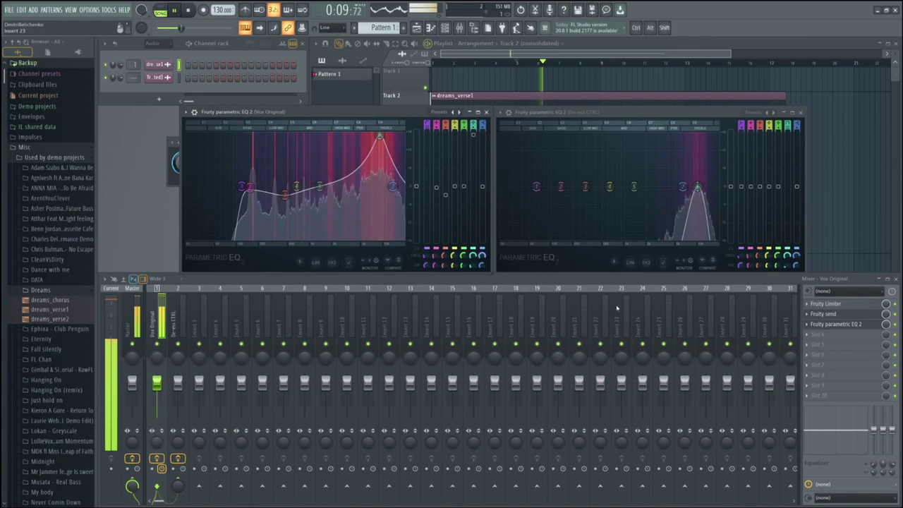
key(space)
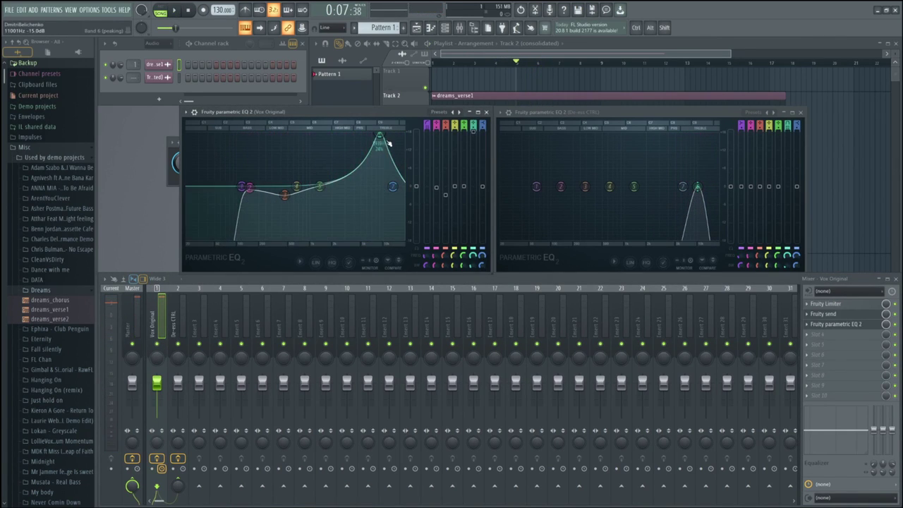
Step: Reopen the peak controller on the De-ess CTRL track and set its peak base level to 50%
click(178, 326)
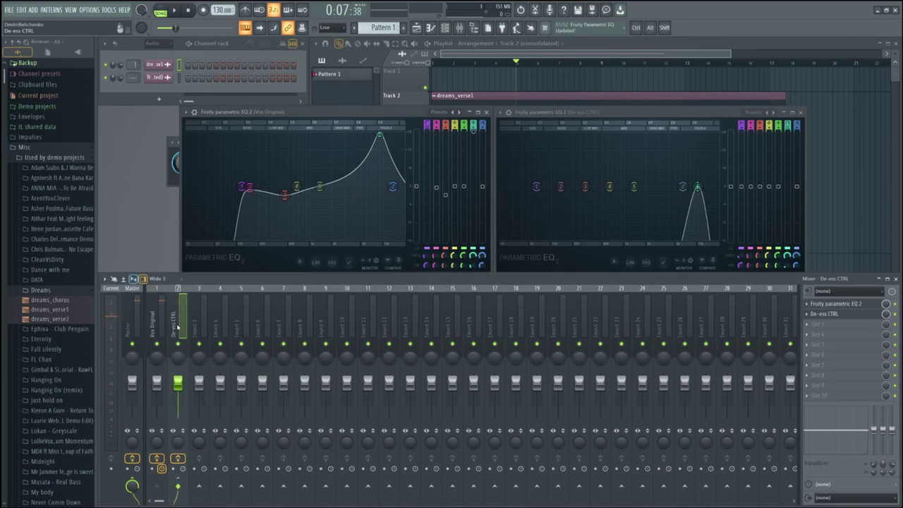
click(829, 313)
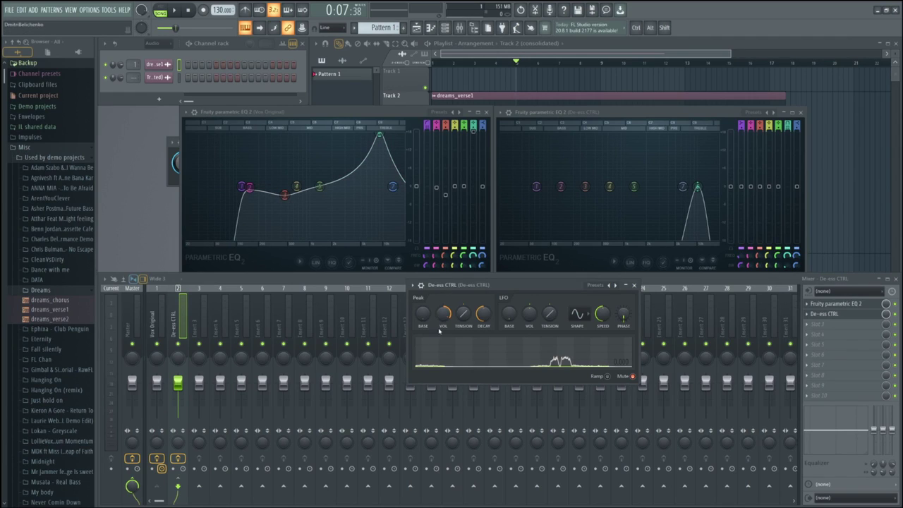
scroll(423, 315, up, 2)
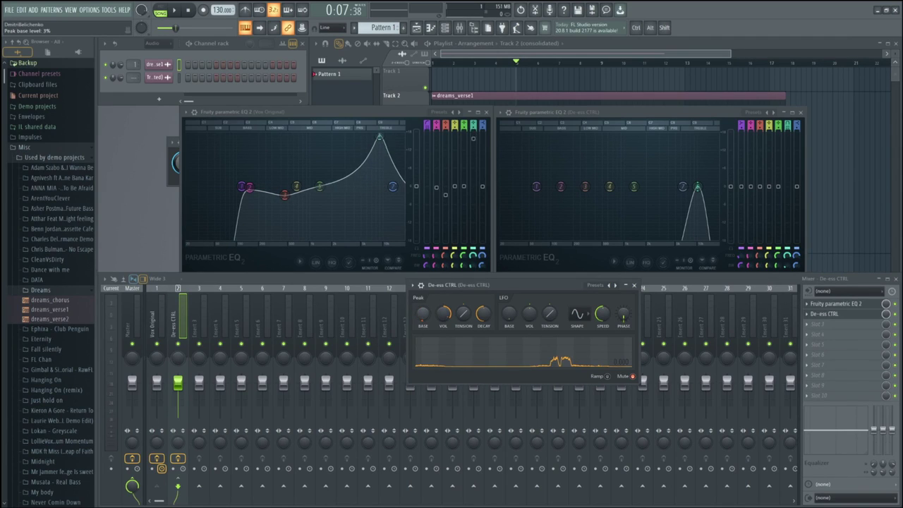
scroll(423, 315, up, 10)
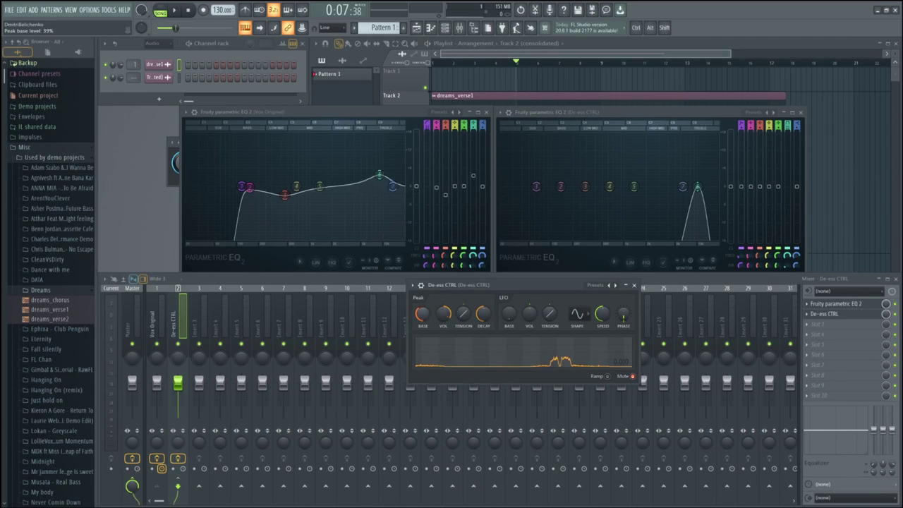
scroll(424, 315, down, 2)
scroll(424, 314, down, 4)
scroll(423, 315, up, 5)
scroll(424, 314, down, 2)
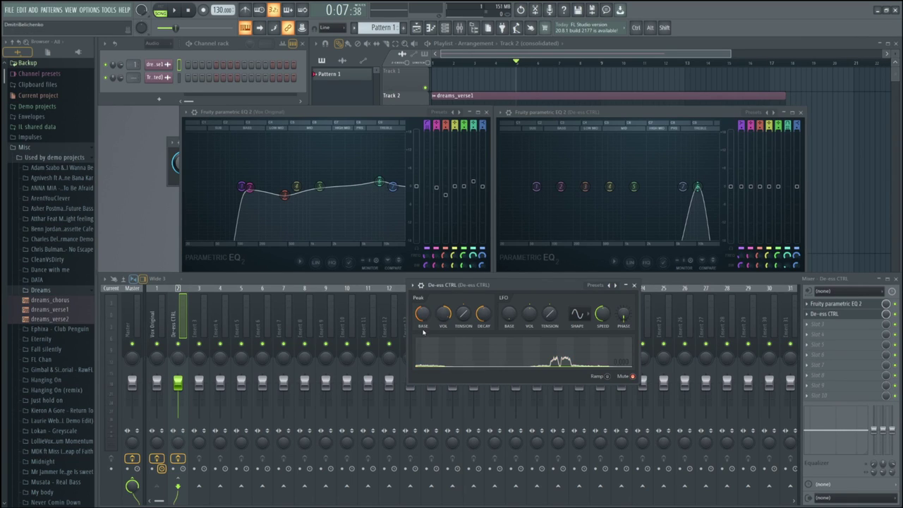
scroll(421, 315, up, 1)
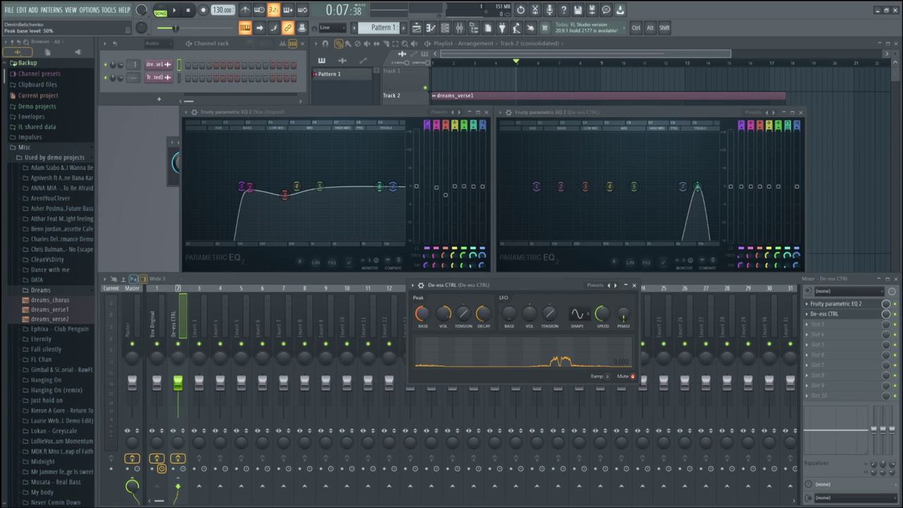
scroll(421, 314, down, 1)
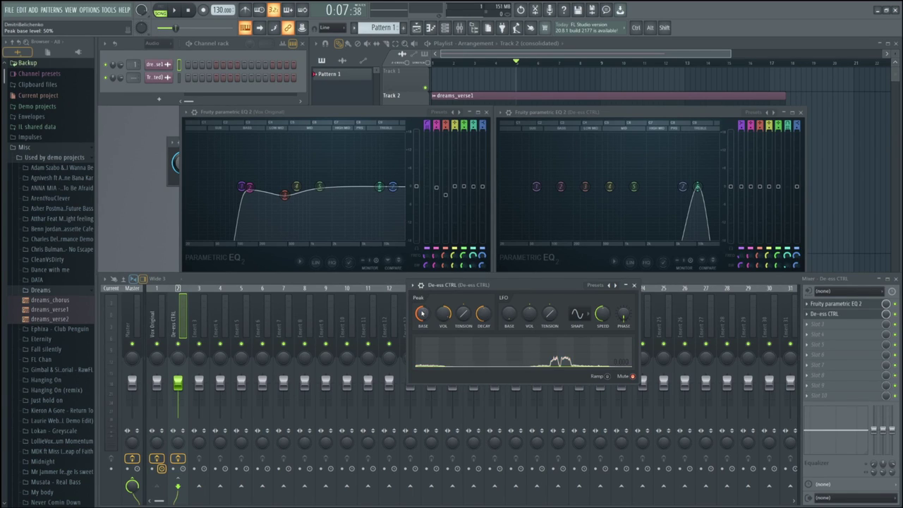
Step: Play the vocal to check the de-essing and adjust the width of band 6 in the Vox Original EQ to 25%
key(space)
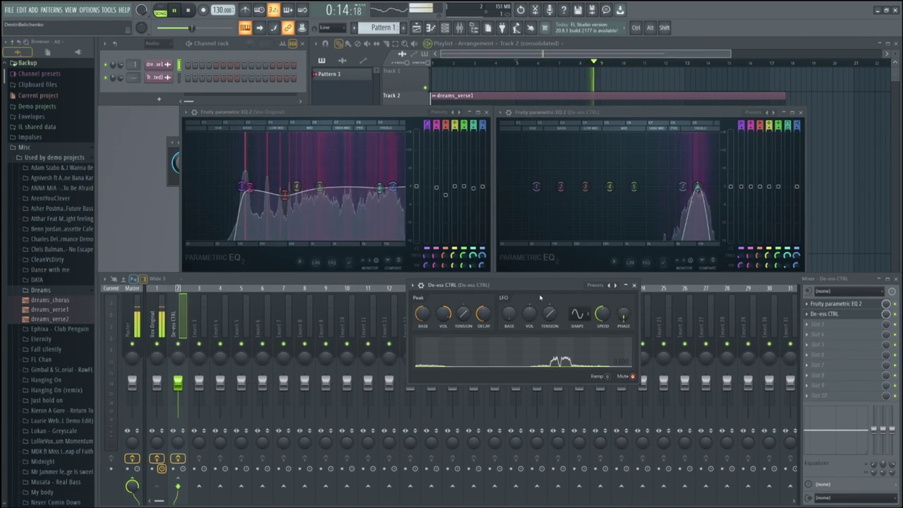
key(space)
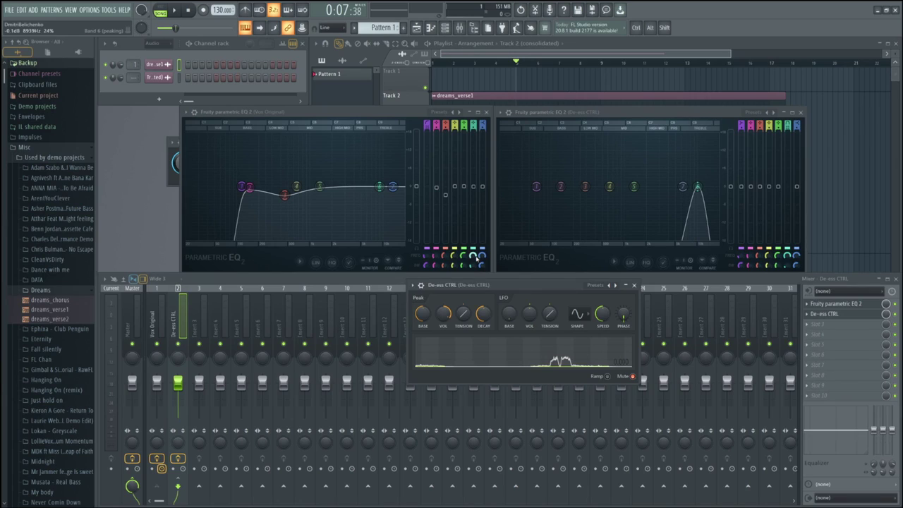
click(475, 251)
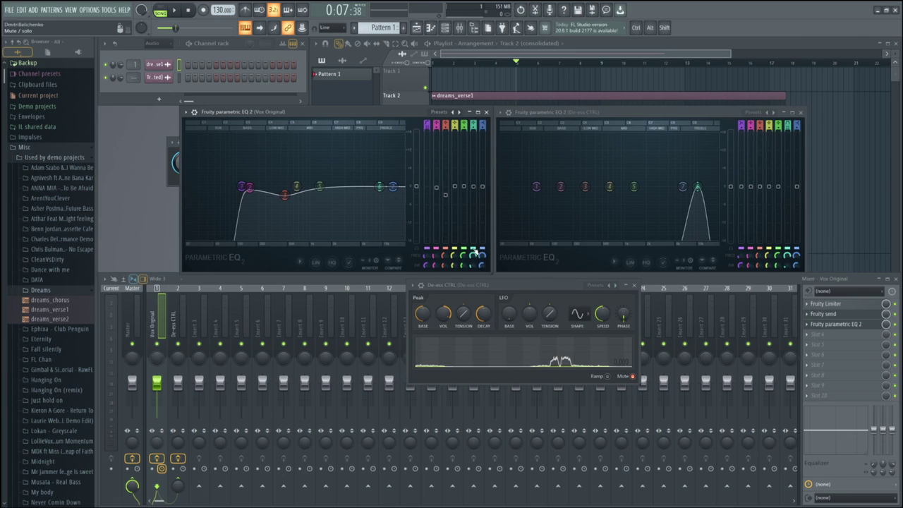
key(space)
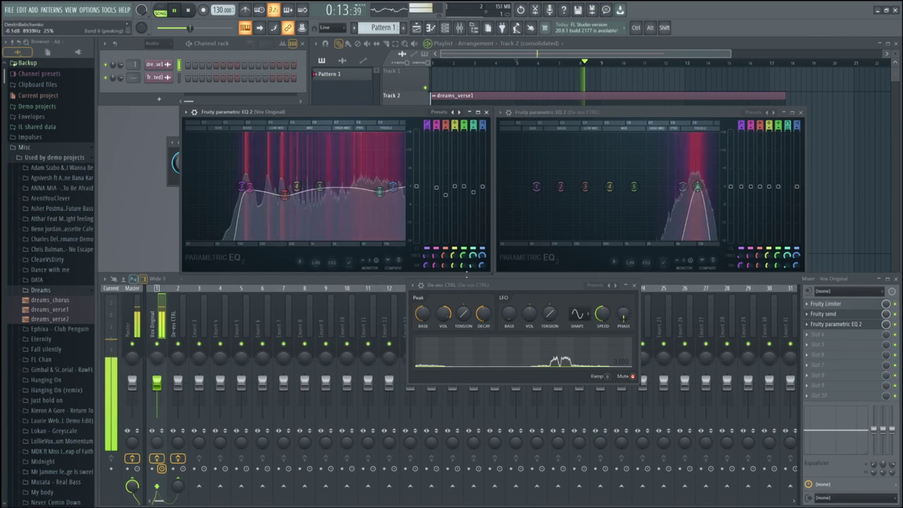
key(space)
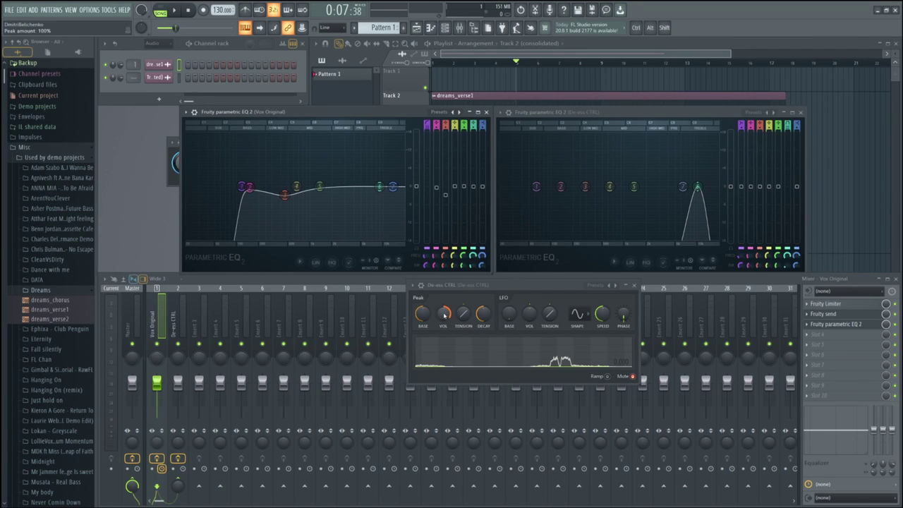
Step: Raise the controller's peak volume to 200% and play the vocal to hear stronger de-essing
click(444, 315)
drag(444, 316, 444, 310)
key(space)
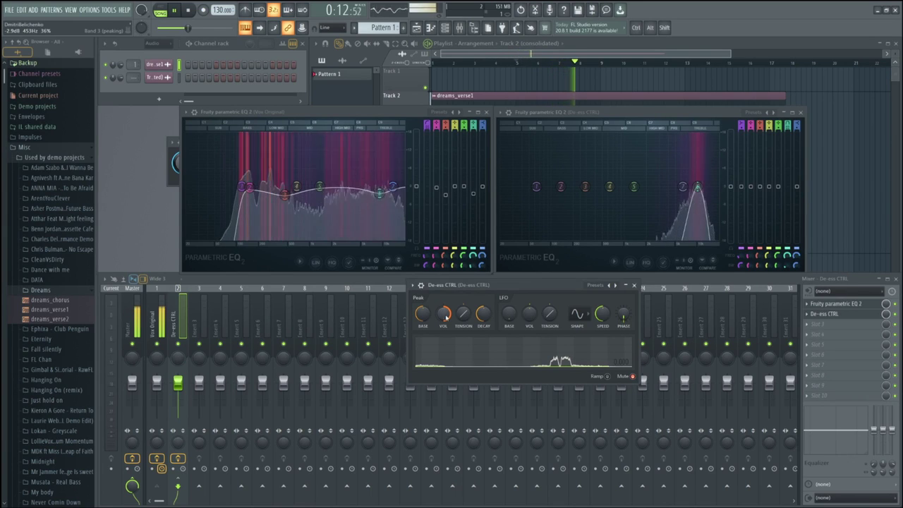
key(space)
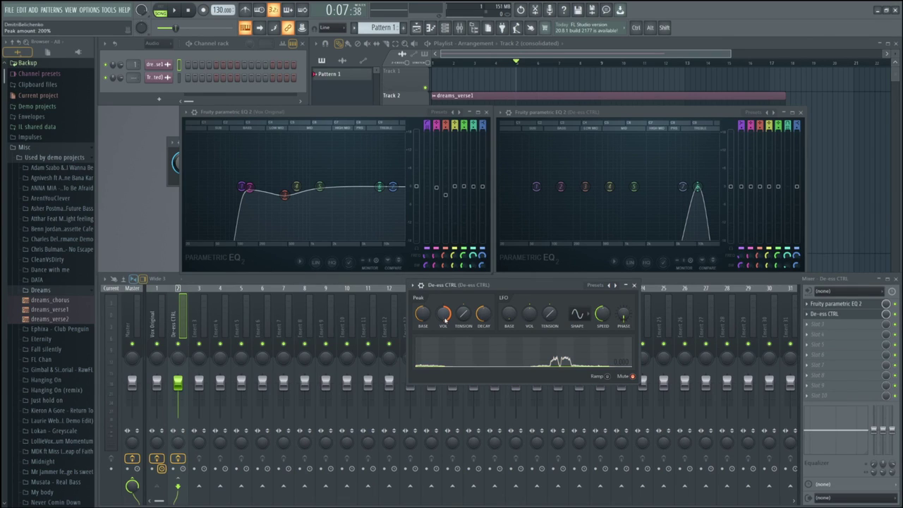
Step: Lower the controller's peak volume to about 47% and play the vocal to hear gentler de-essing
drag(445, 319, 445, 332)
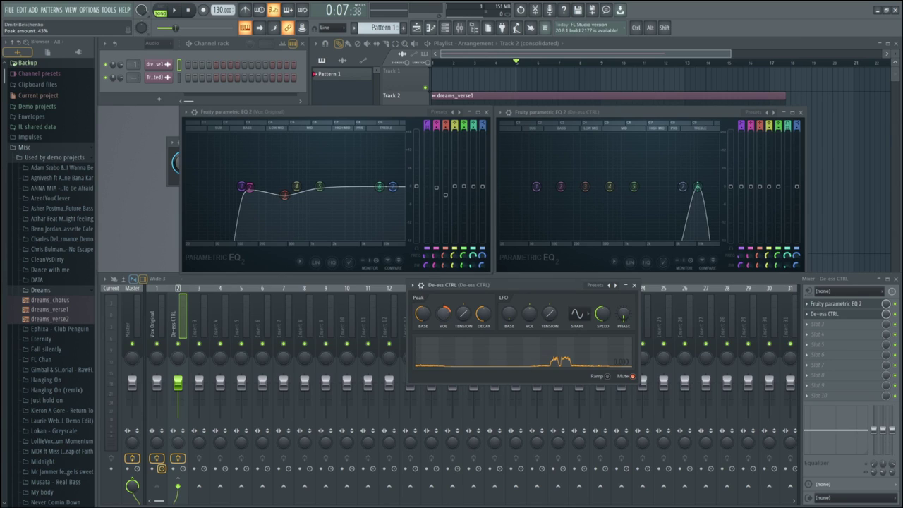
drag(444, 313, 444, 317)
key(space)
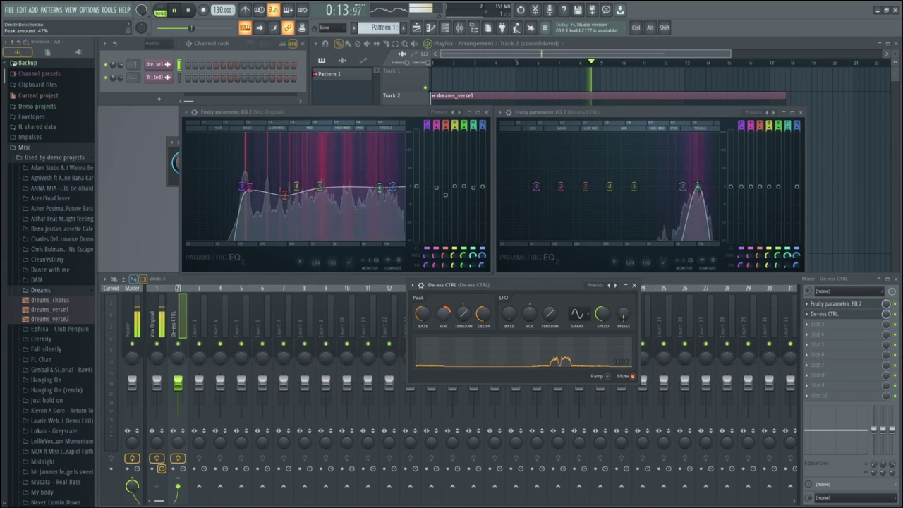
key(space)
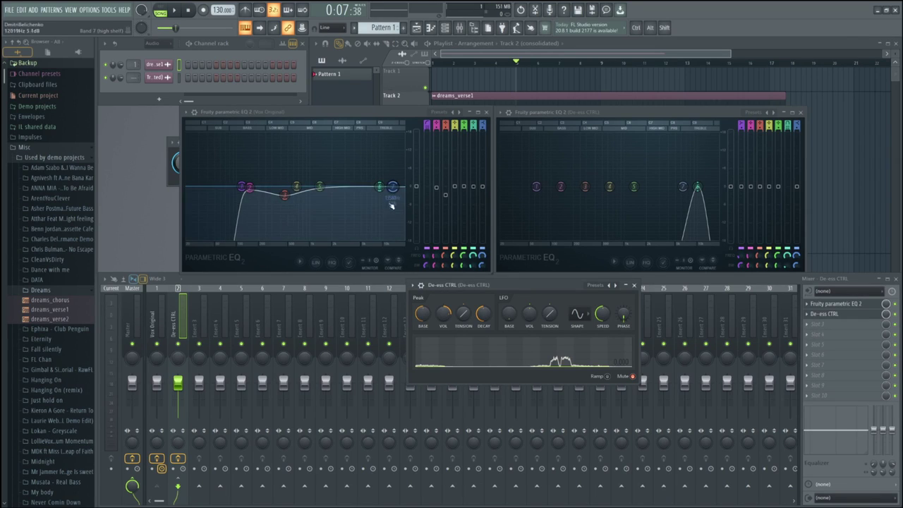
Step: Lower the controller's peak decay to about 36% and play the vocal to check the band's release
key(space)
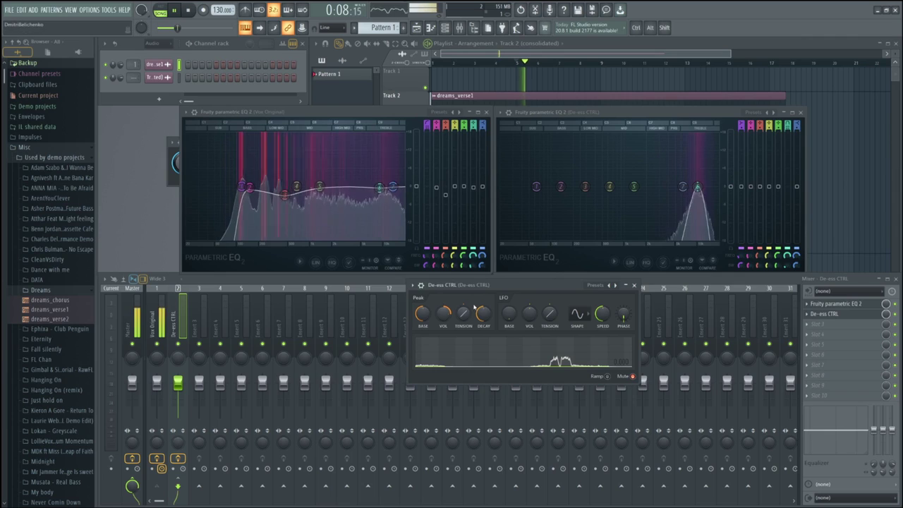
key(space)
drag(483, 314, 484, 326)
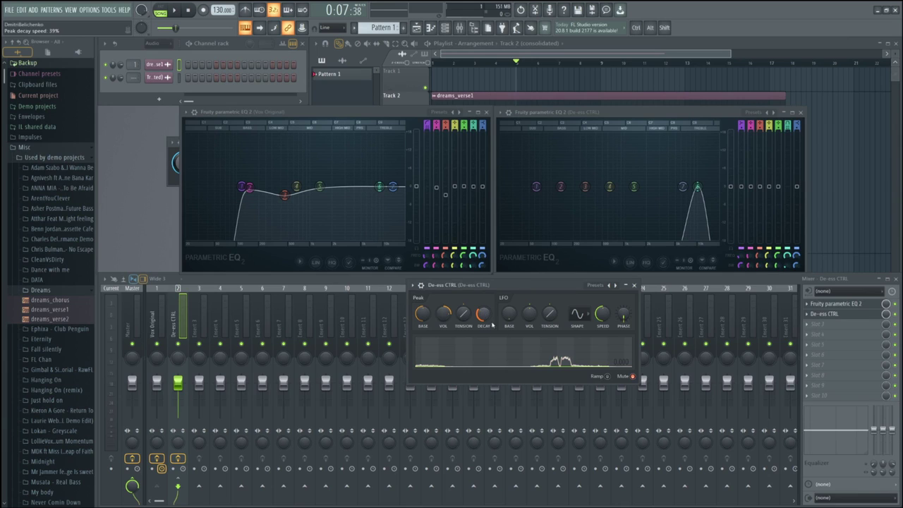
key(space)
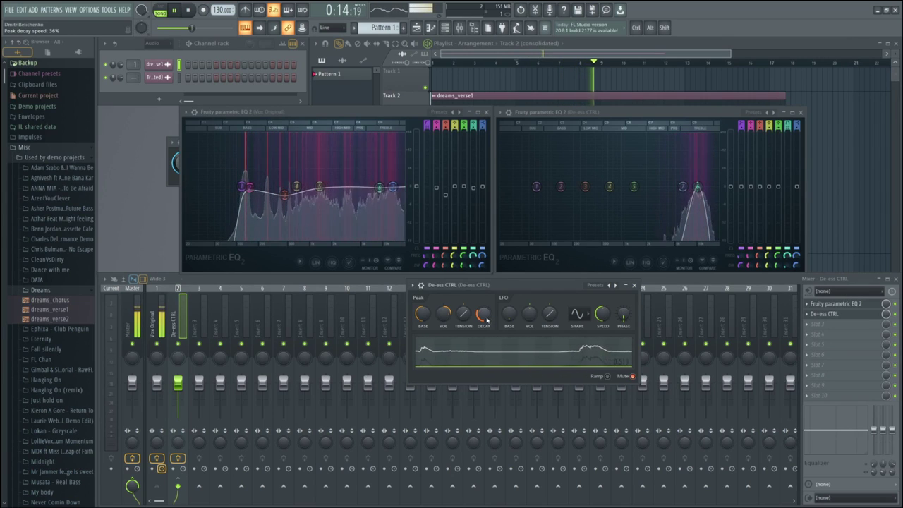
key(space)
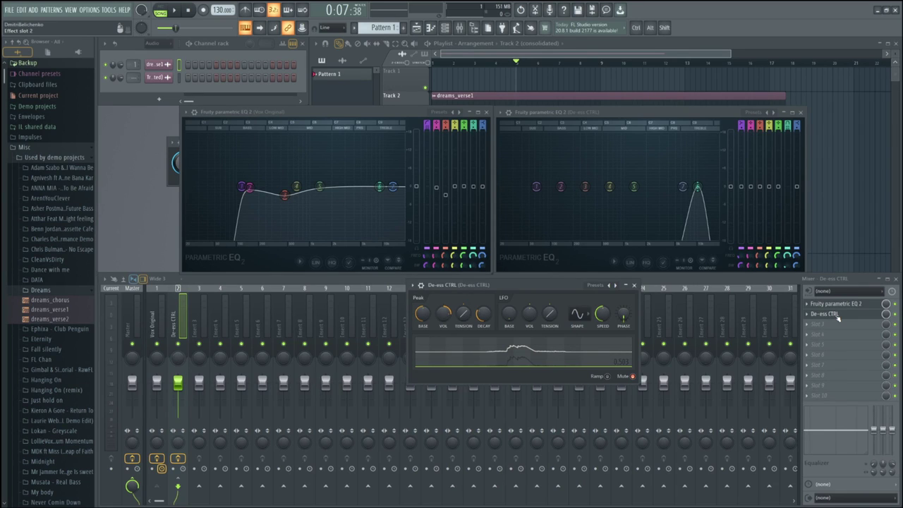
Step: Insert a Fruity Limiter between the parametric EQ and the De-ess CTRL peak controller on the De-ess CTRL mixer track
drag(839, 318, 838, 326)
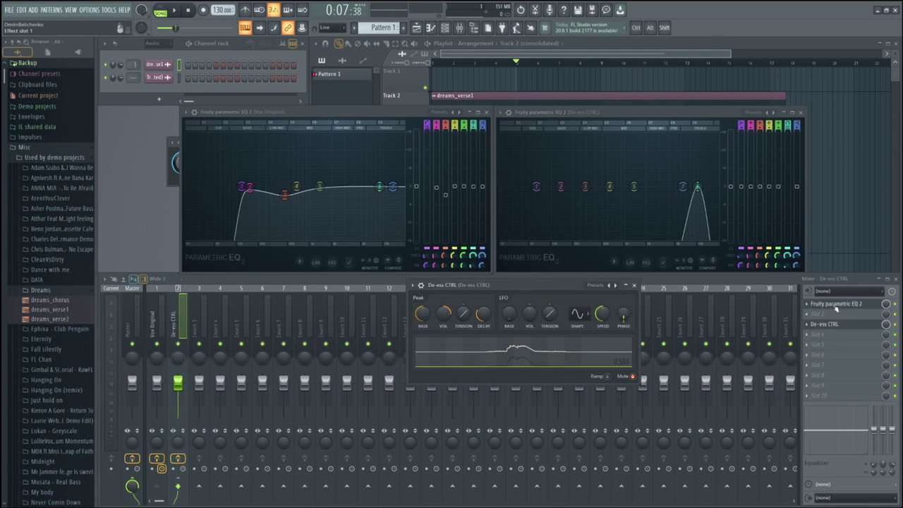
click(831, 317)
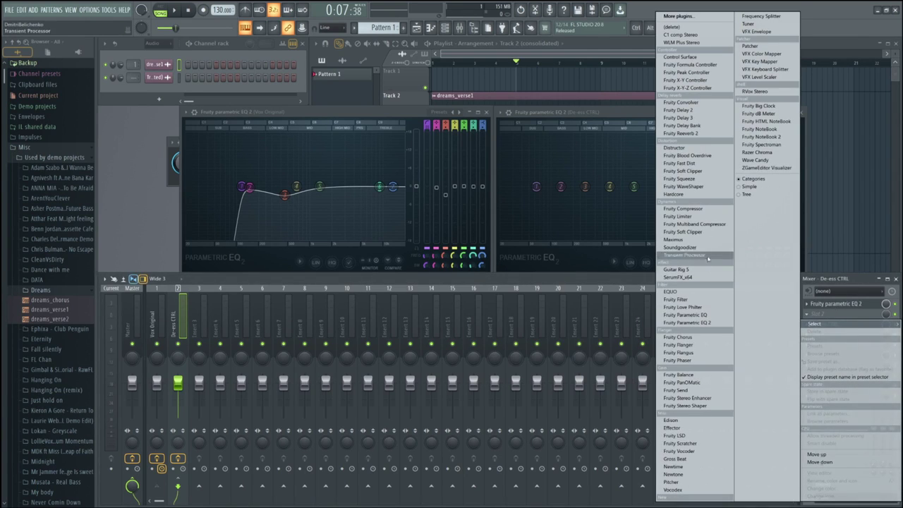
click(682, 215)
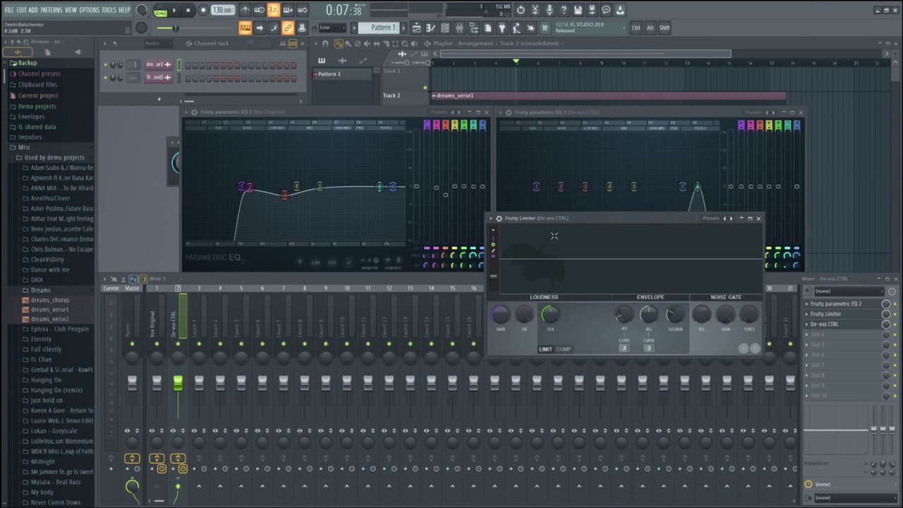
drag(580, 223, 424, 247)
Step: Play the vocal briefly and raise the Fruity Limiter's noise gate threshold to about -22 dB
key(space)
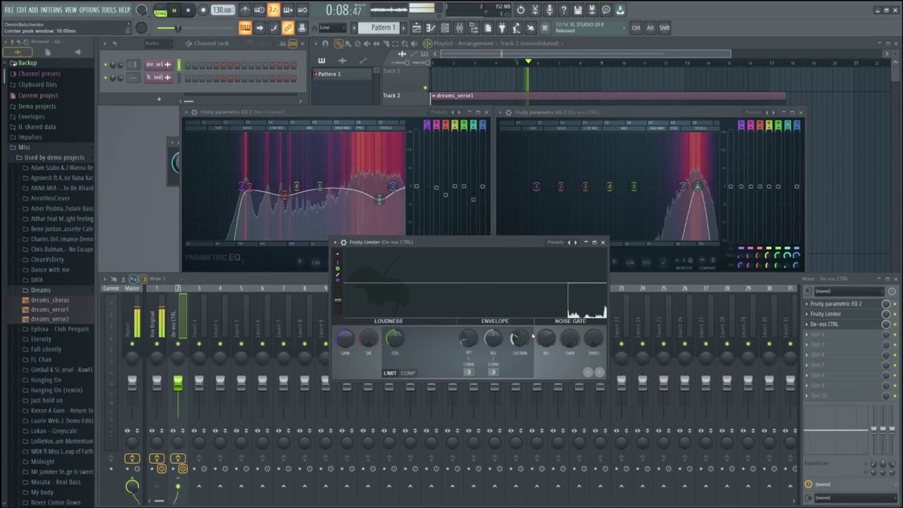
key(space)
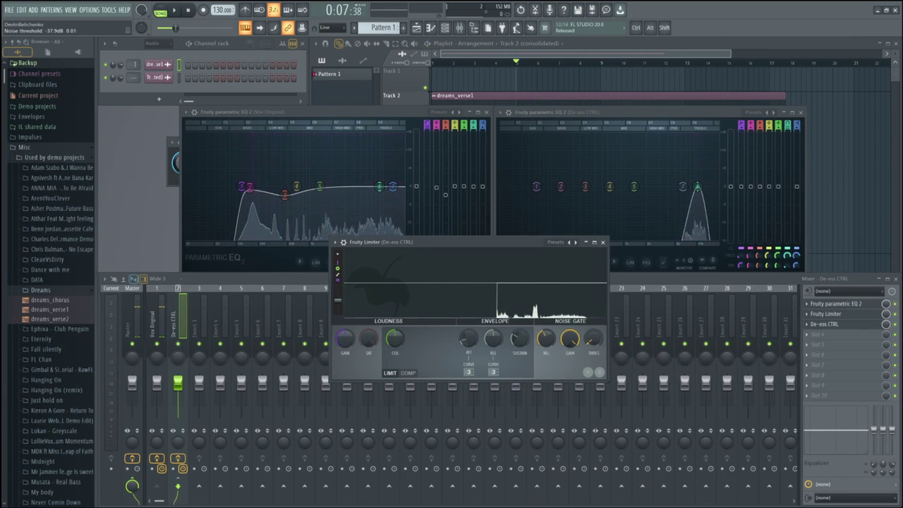
scroll(588, 341, up, 2)
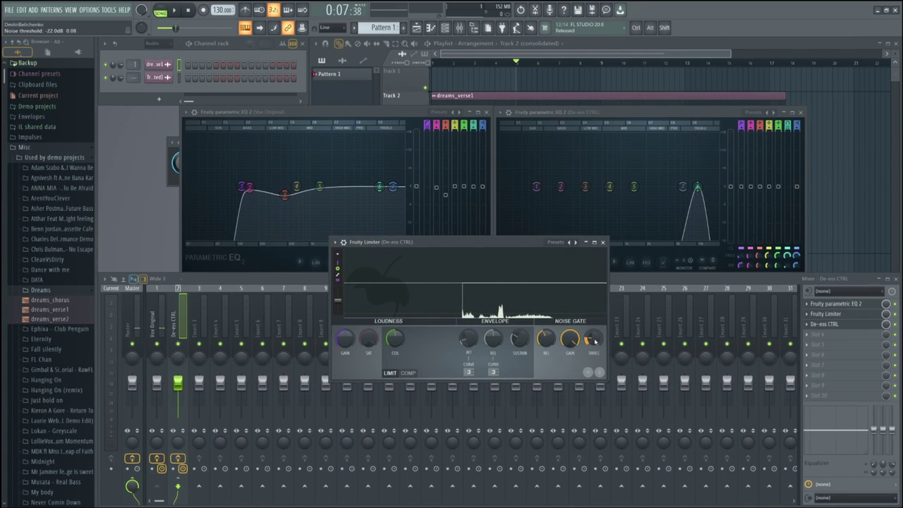
Step: Lower the limiter's noise gate gain to minimum and raise the gate threshold so only sibilant peaks pass during playback
key(space)
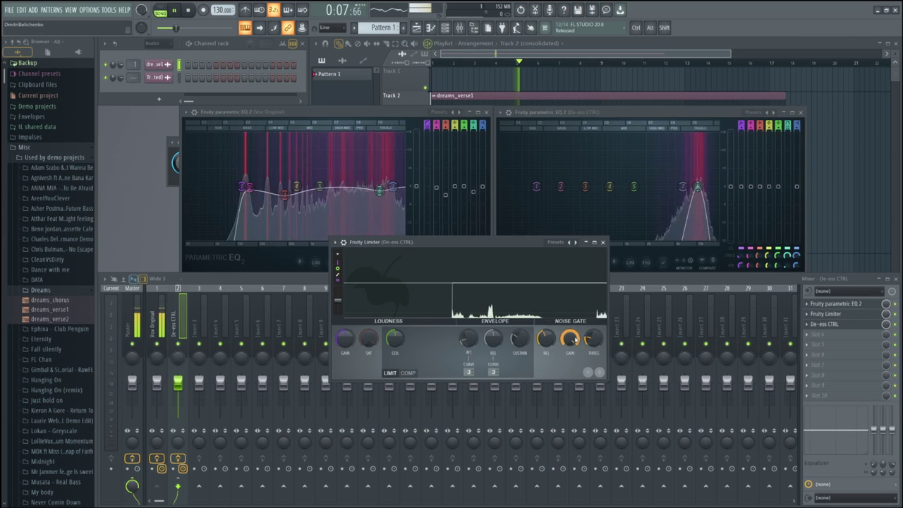
scroll(575, 339, down, 5)
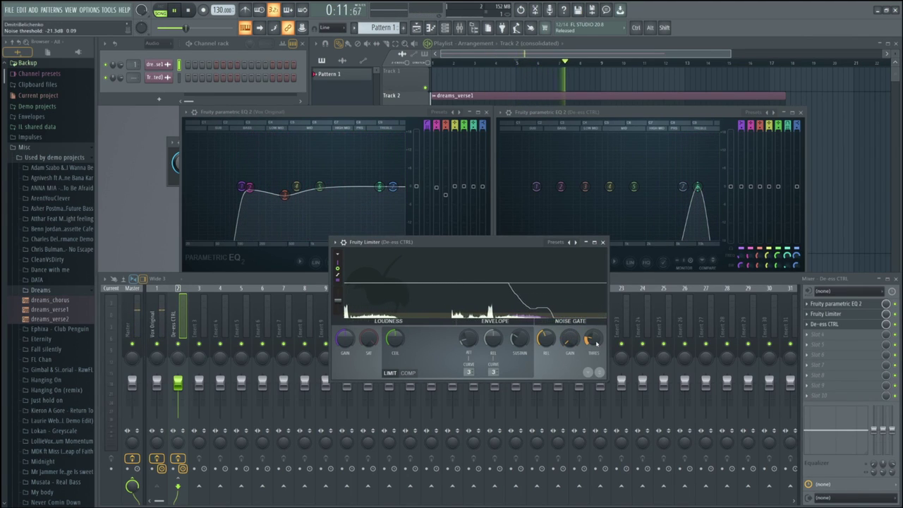
scroll(595, 341, up, 2)
scroll(595, 342, down, 1)
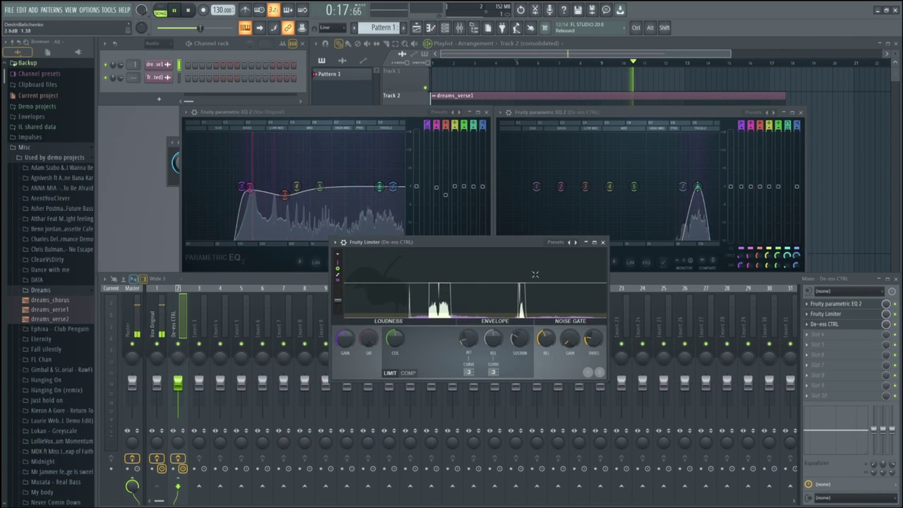
key(space)
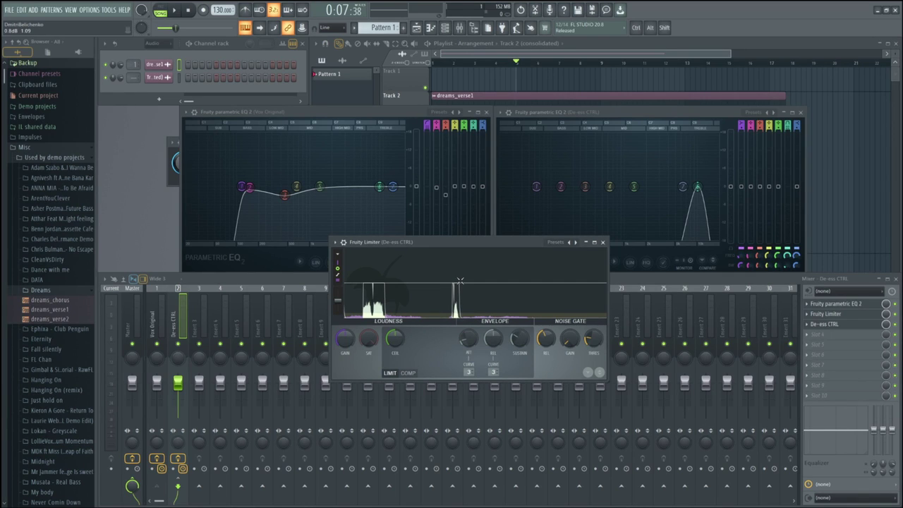
Step: Play the vocal to check the gated de-essing and close the Fruity Limiter window
key(space)
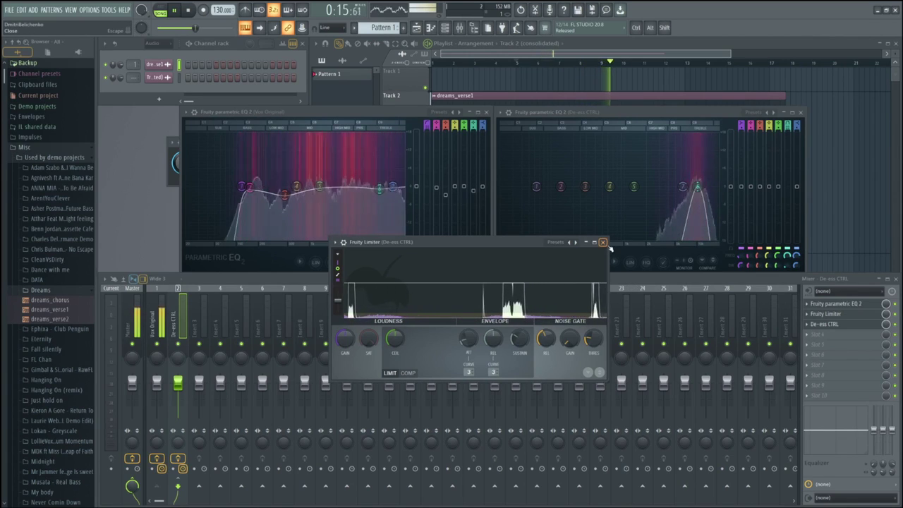
click(604, 242)
key(space)
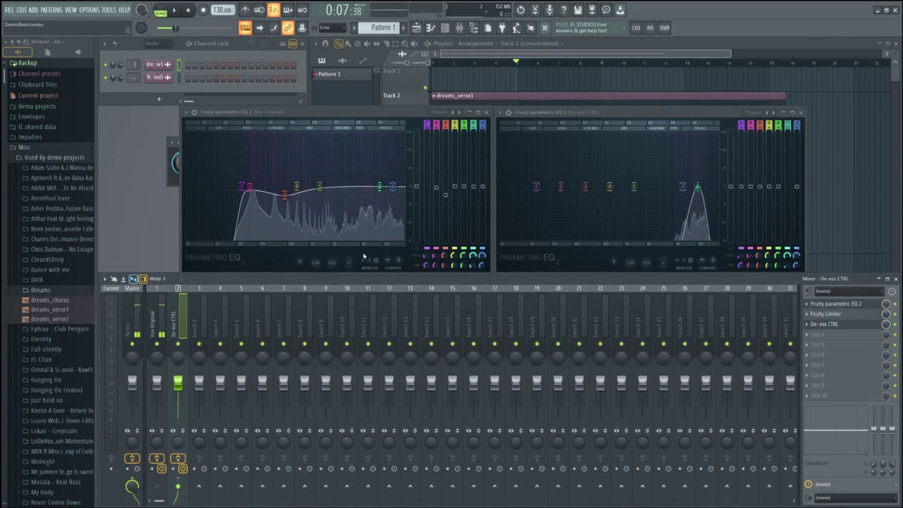
Step: Play the vocal with band 6 of the Vox Original EQ muted and again with it active to compare the de-essing
click(380, 189)
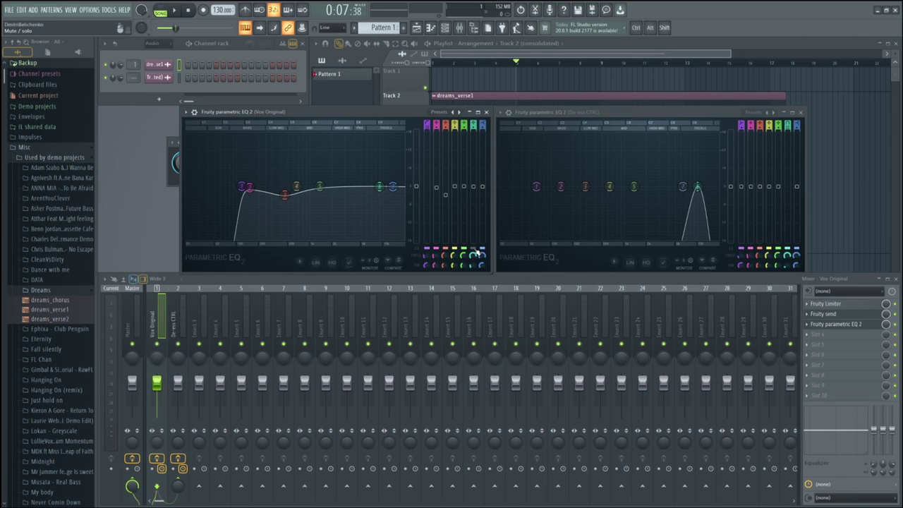
key(space)
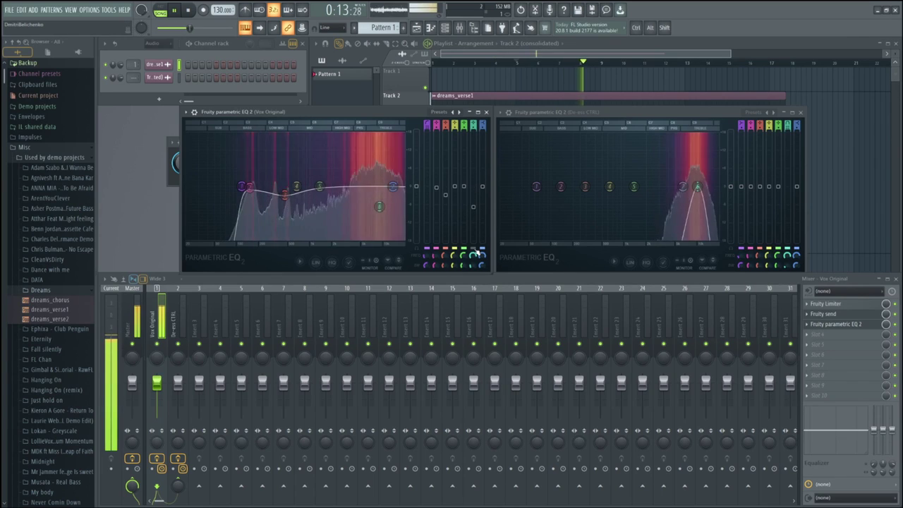
key(space)
key(space)
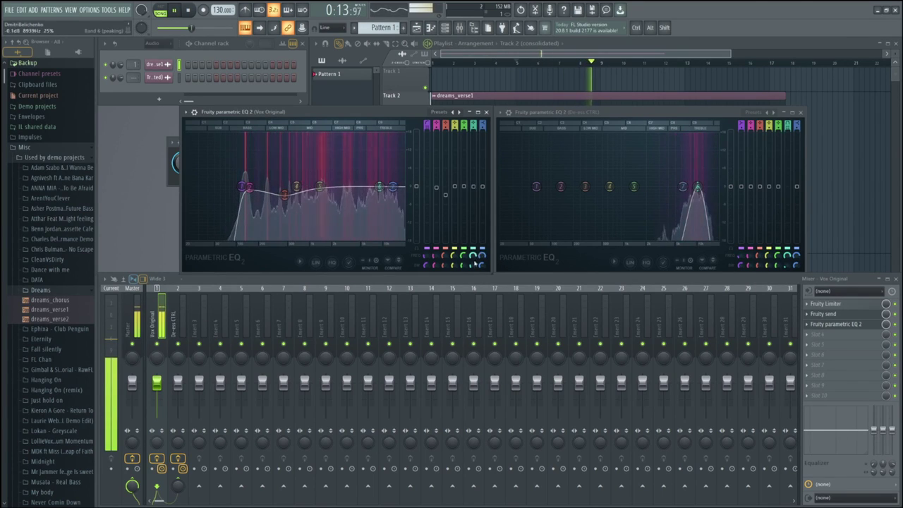
key(space)
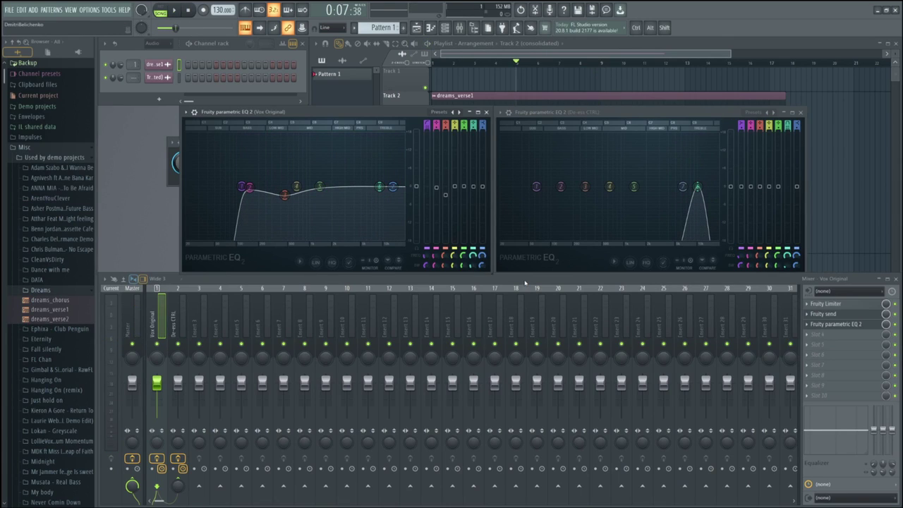